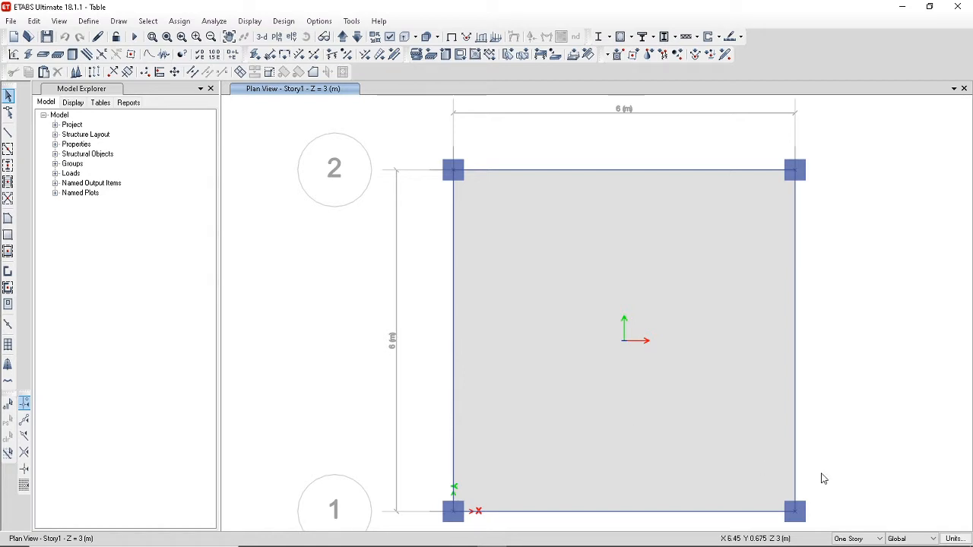
click(959, 537)
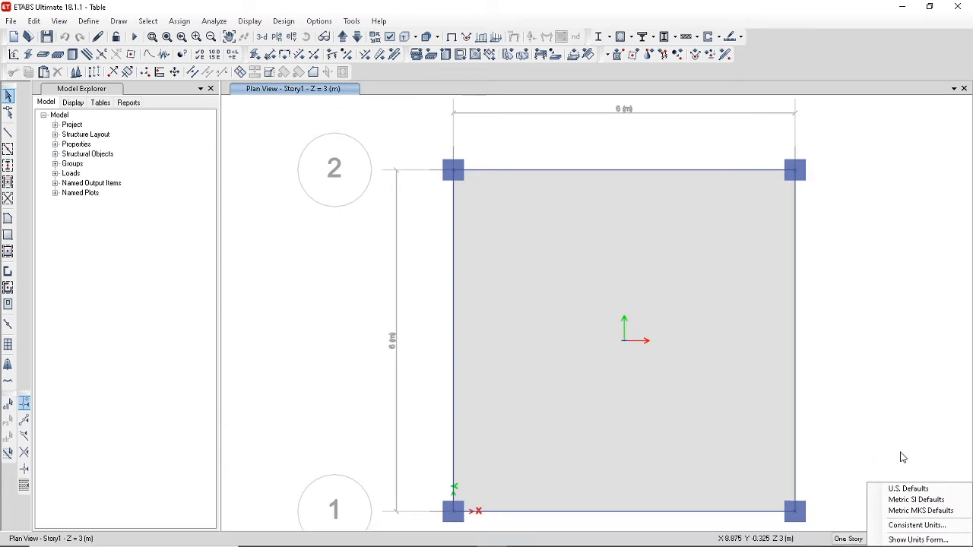
click(956, 539)
mouse_move(954, 539)
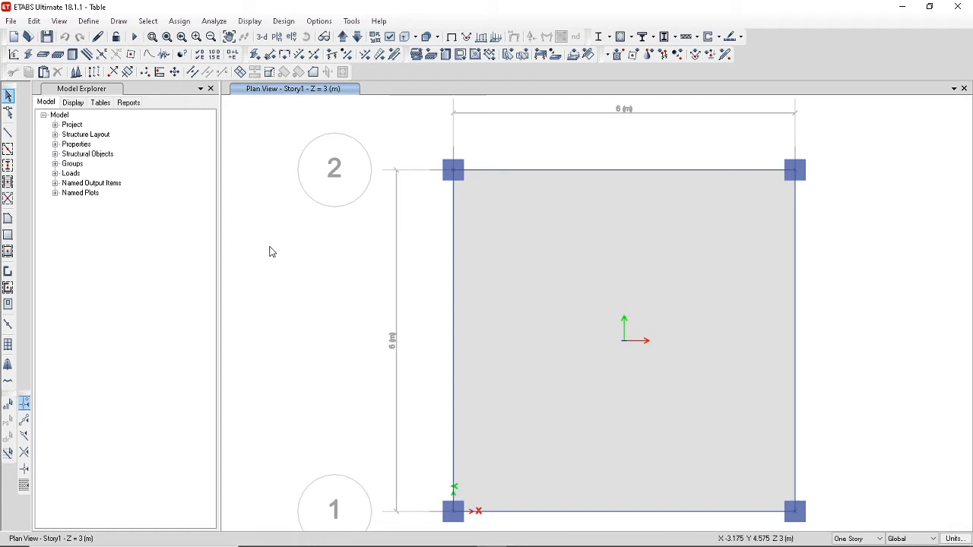
Add a new concrete material for region Europe, standard EN 1992-1-1 per EN 206-1, grade C40/50.
click(86, 22)
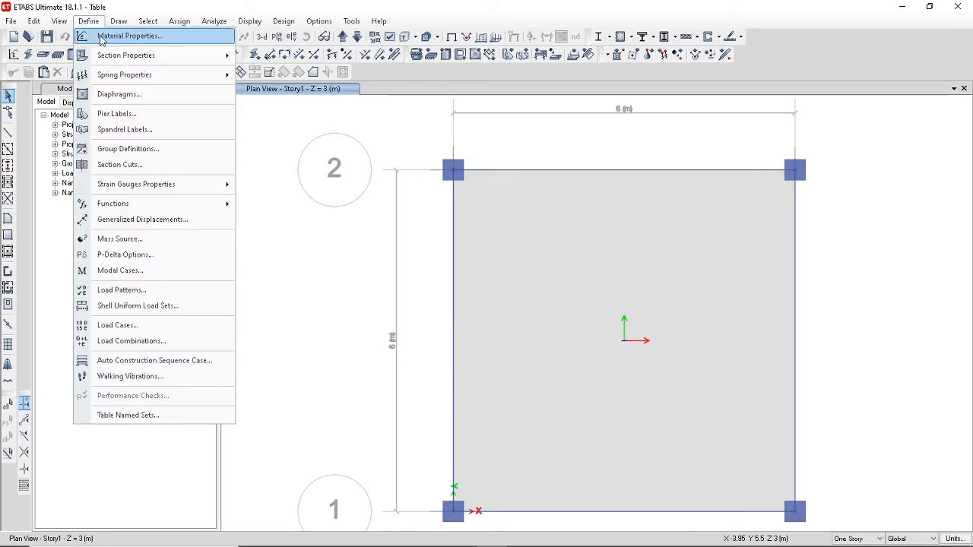
click(101, 38)
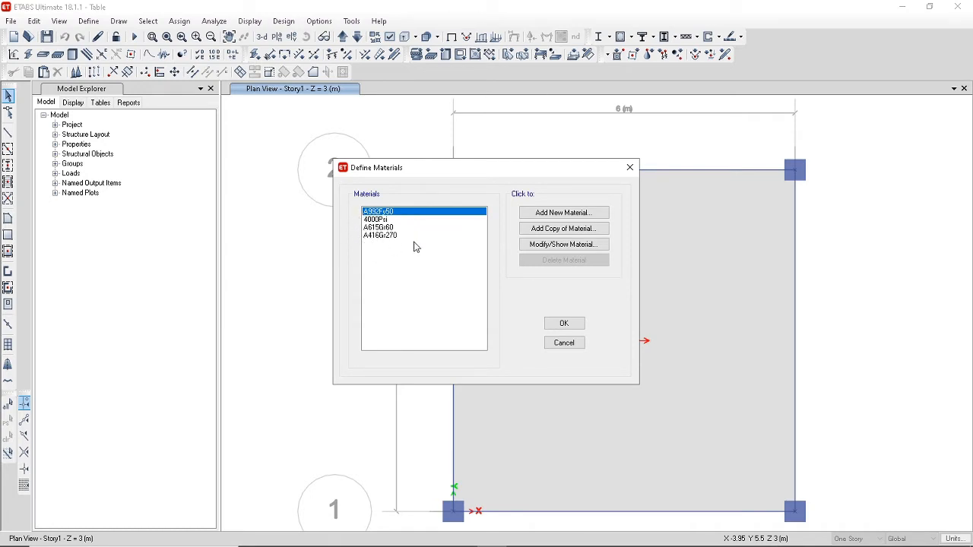
click(560, 216)
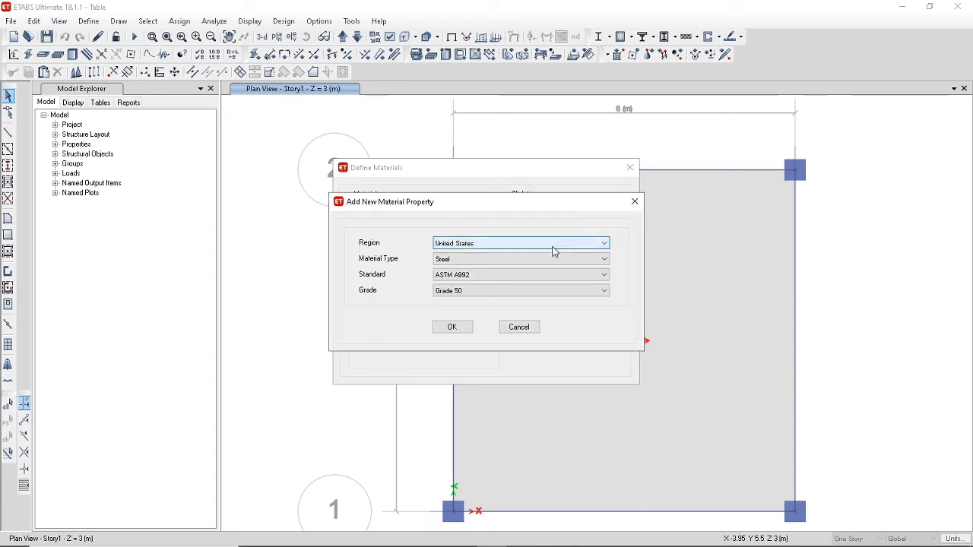
click(554, 243)
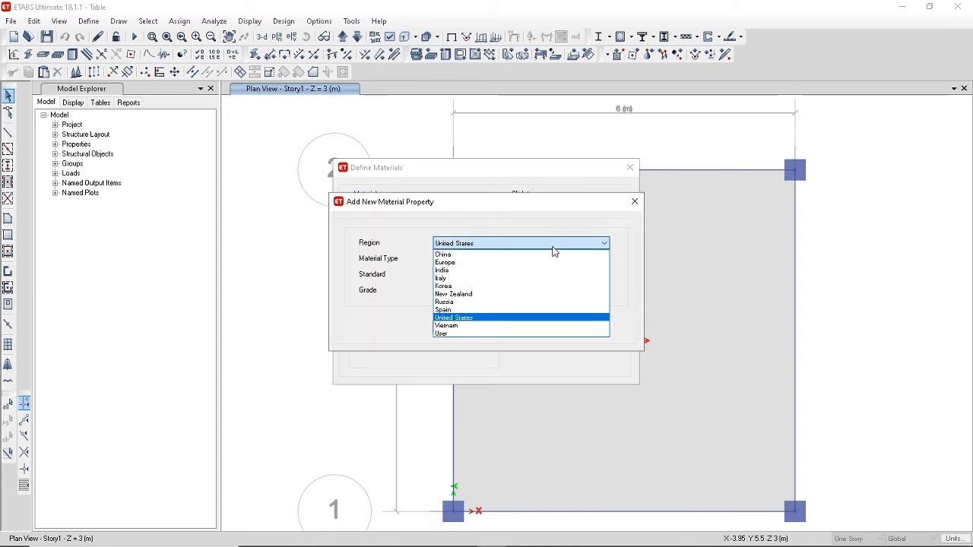
click(467, 268)
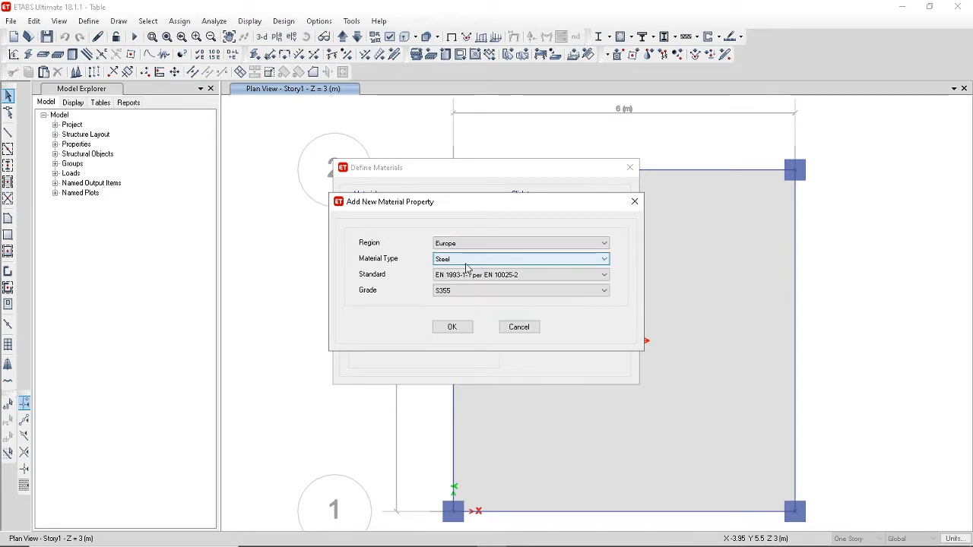
click(526, 266)
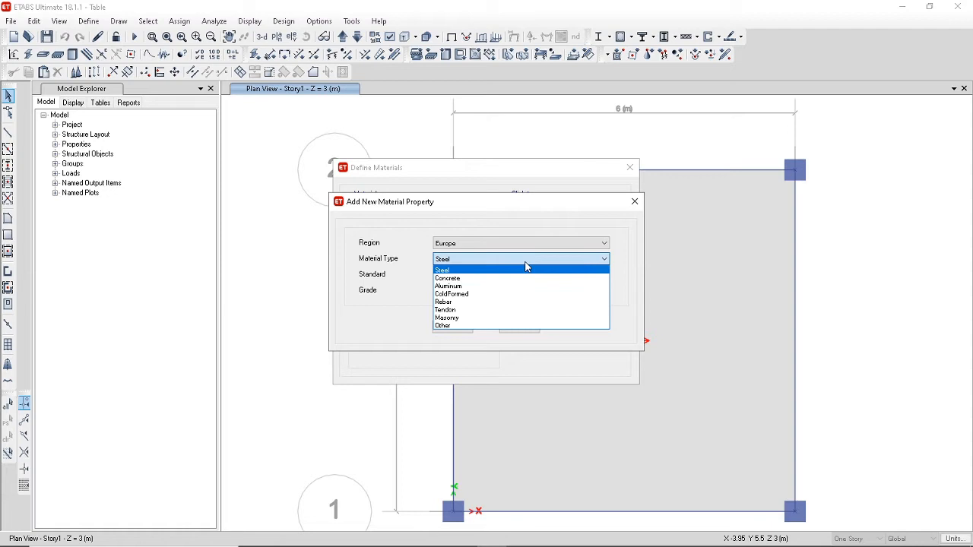
click(479, 278)
click(491, 278)
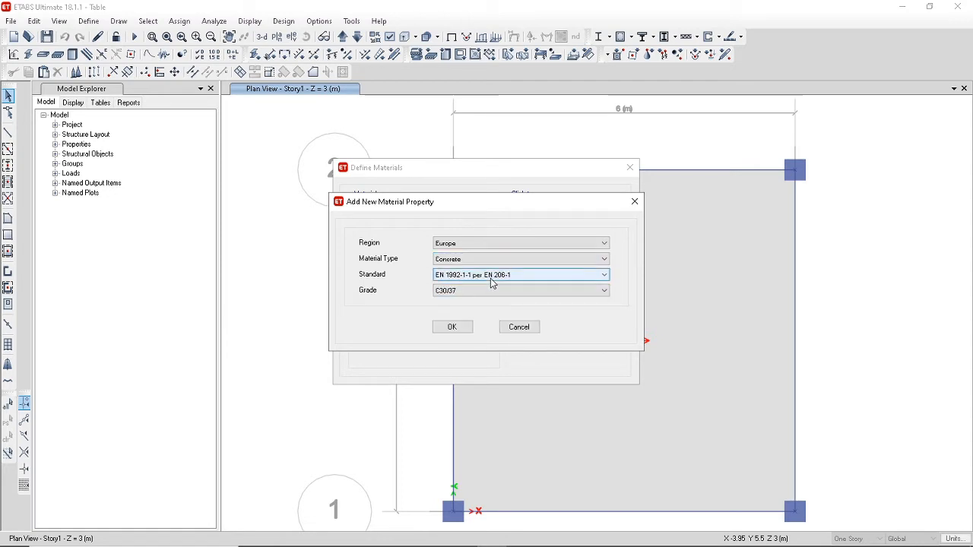
click(486, 286)
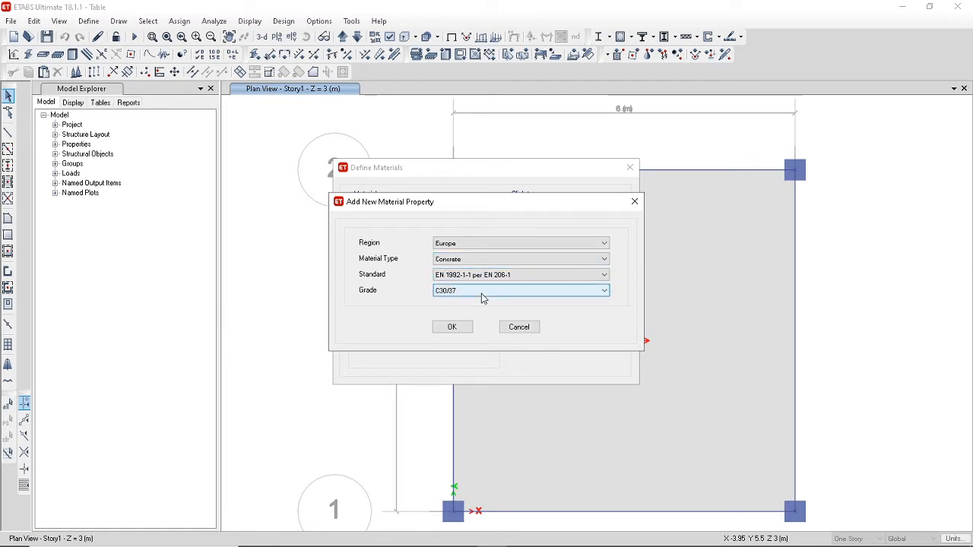
click(482, 292)
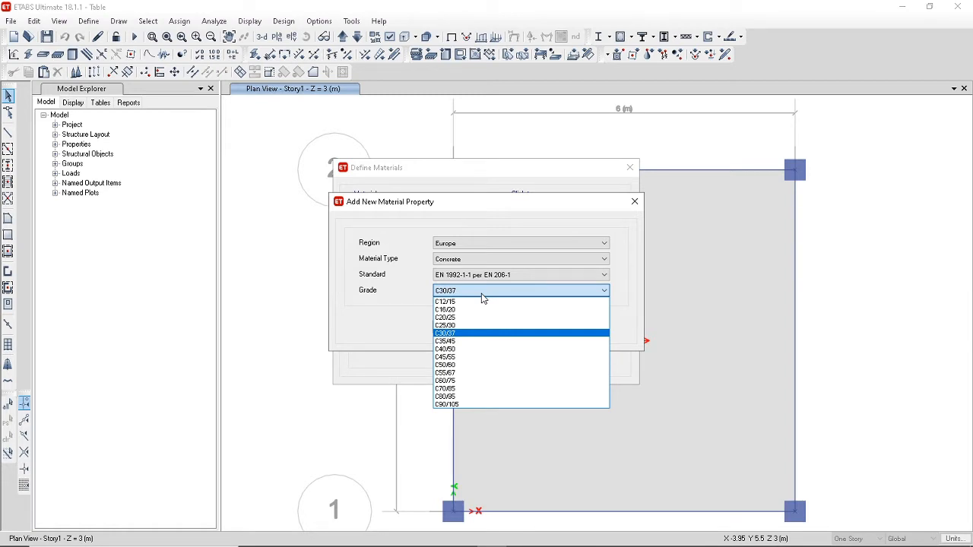
click(466, 350)
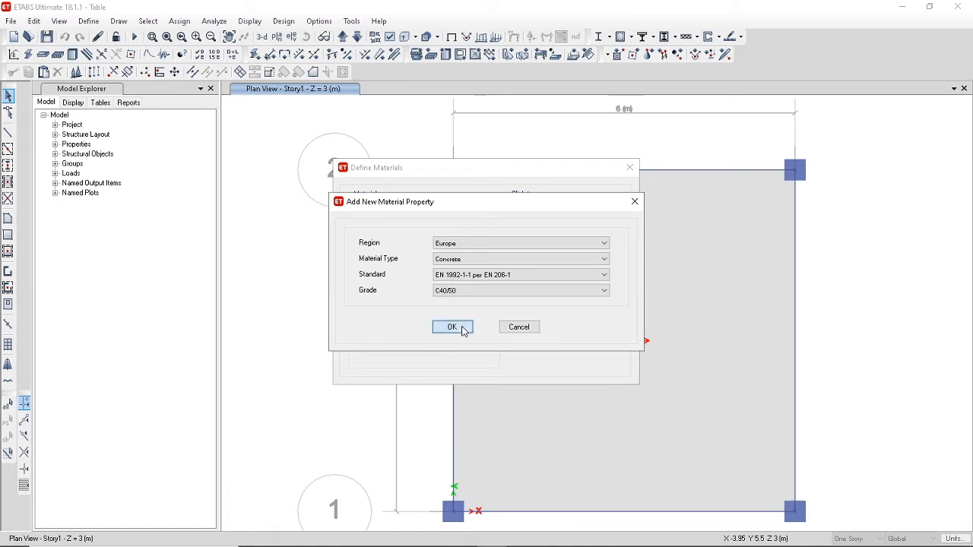
click(453, 328)
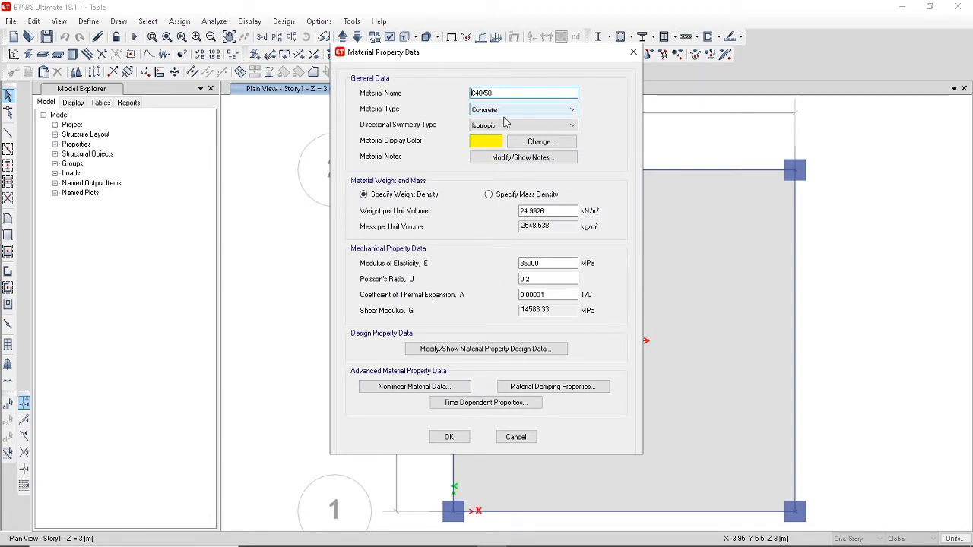
Set the weight per unit volume of the C40/50 concrete to 25 kN/m³.
click(561, 211)
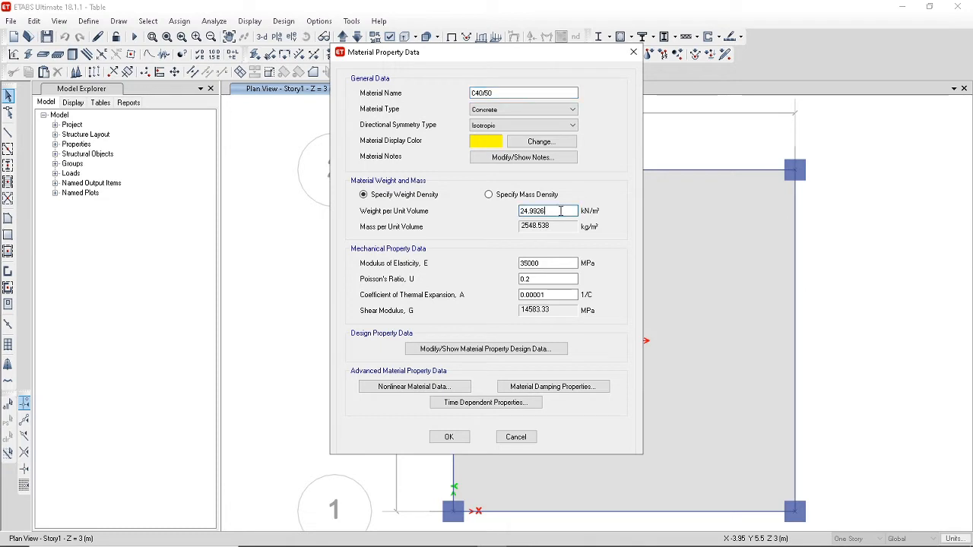
double_click(561, 211)
text(25)
click(548, 263)
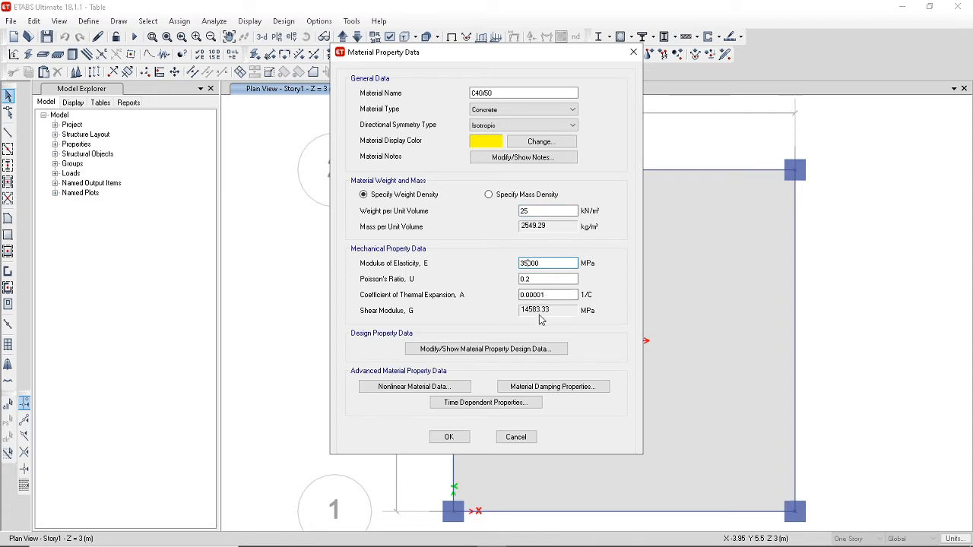
Check the compressive strength in the C40/50 design property data and save the material.
click(520, 352)
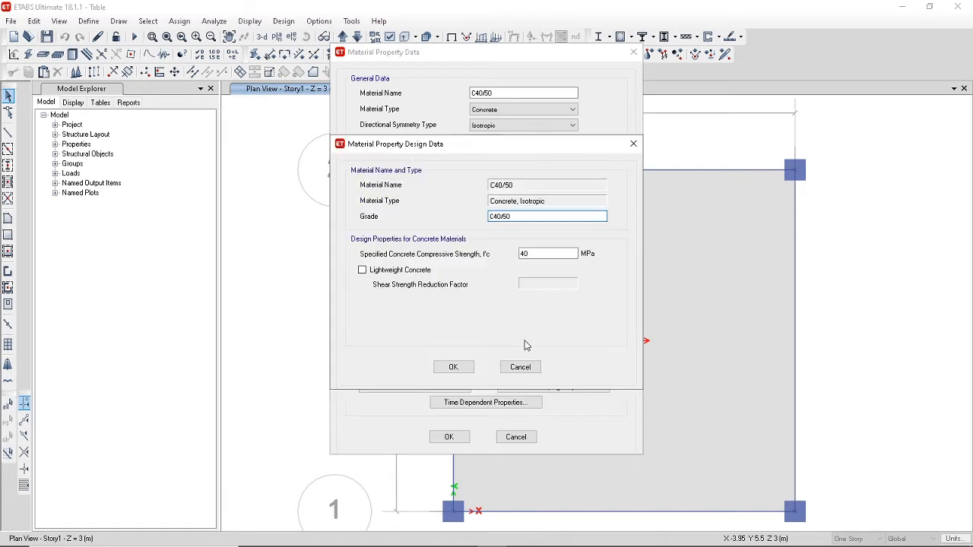
click(532, 254)
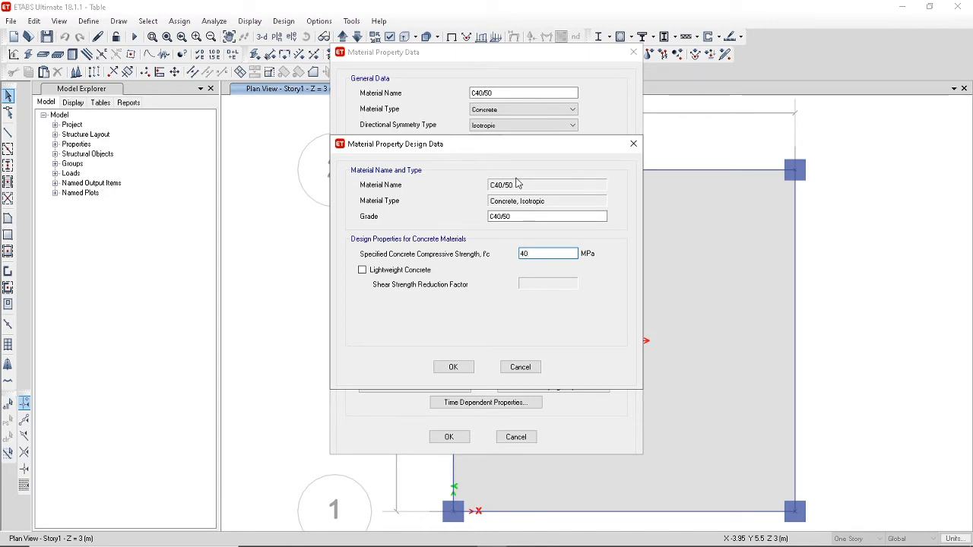
click(454, 367)
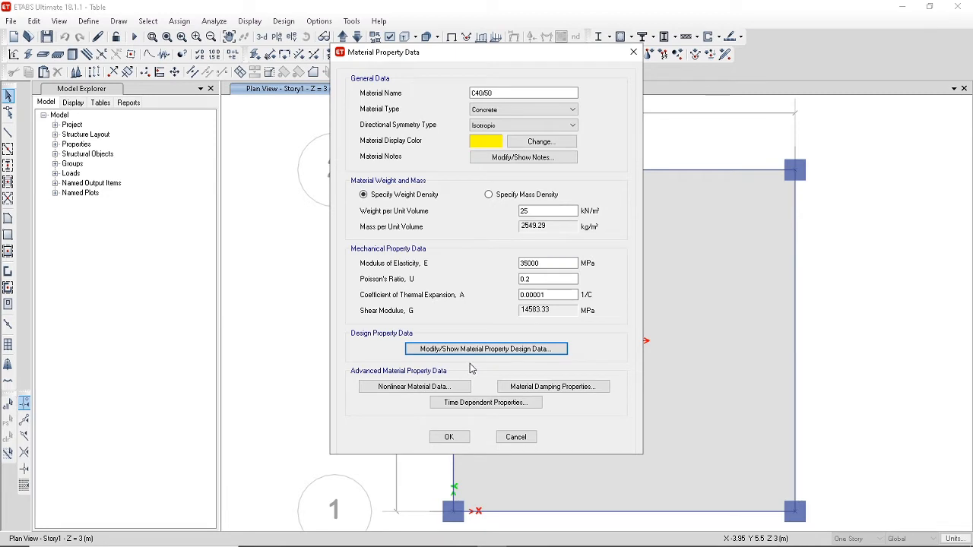
click(450, 438)
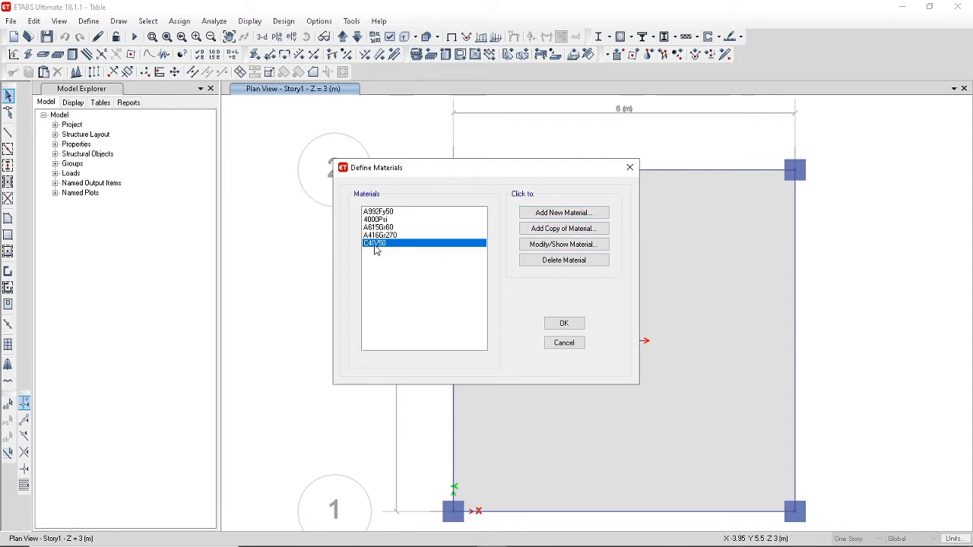
Add a copy of the C40/50 material and name it C50/60.
click(553, 230)
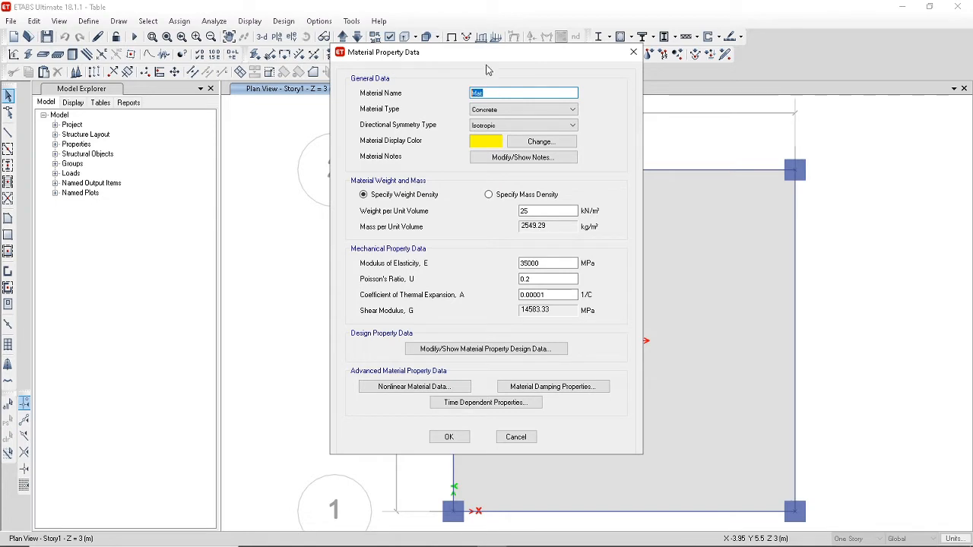
drag(490, 57, 635, 56)
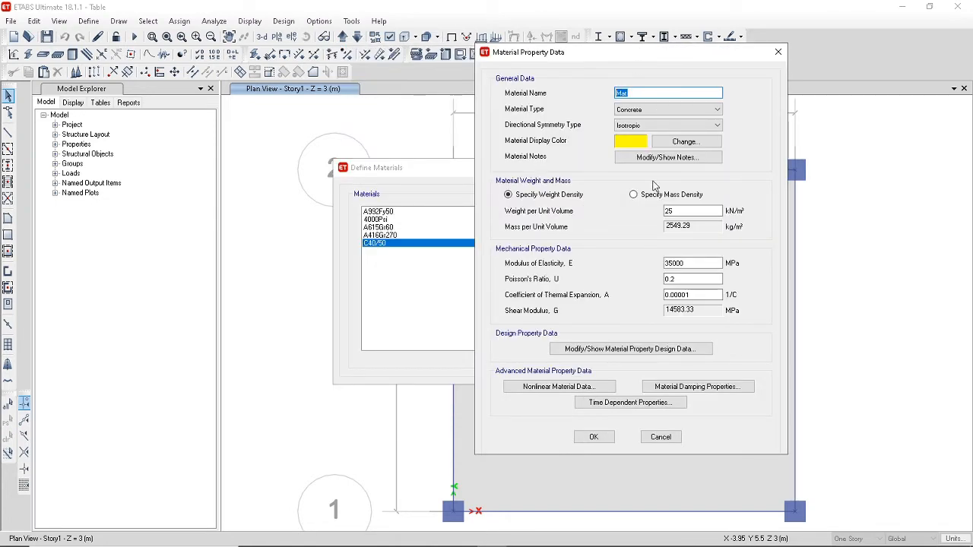
text(c50/60)
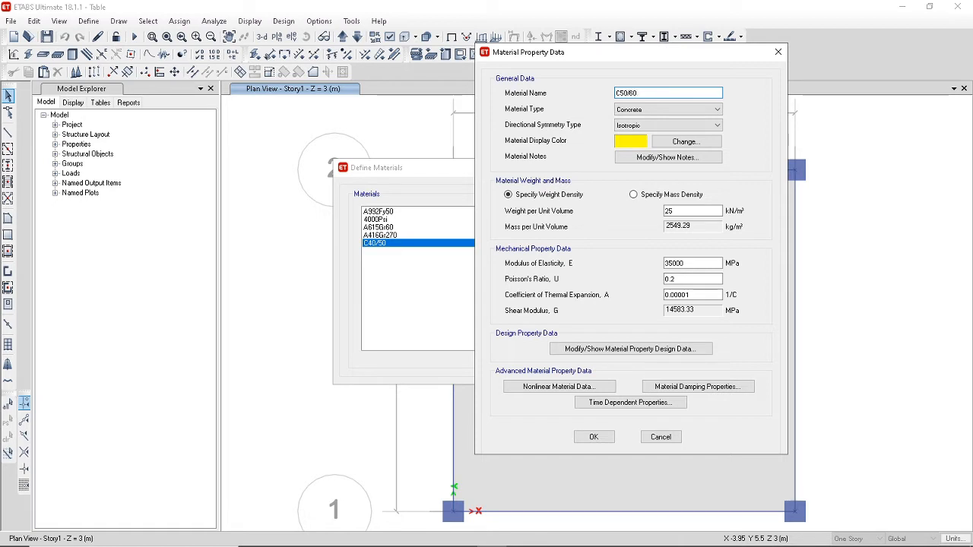
Set the modulus of elasticity of the C50/60 concrete to 37000 MPa.
click(672, 266)
key(BackSpace)
click(671, 279)
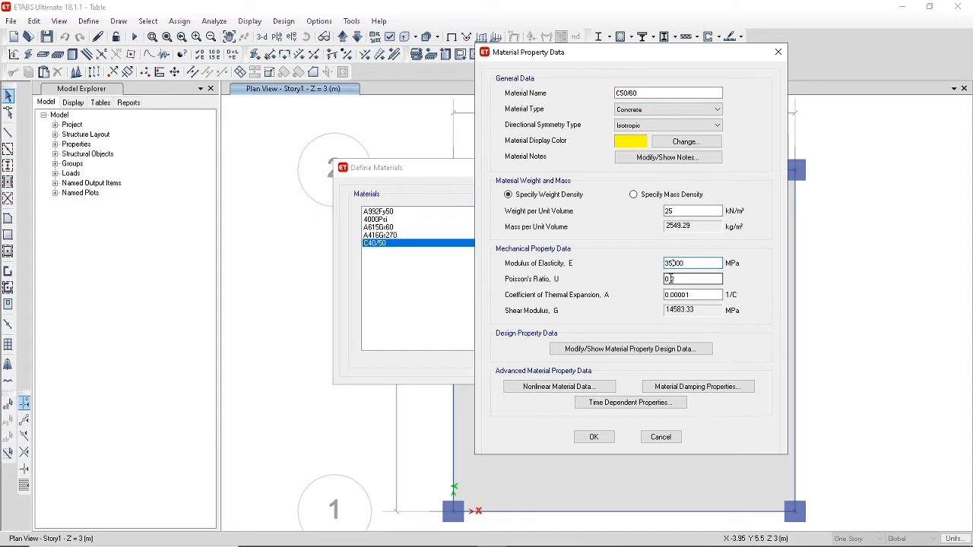
text(7)
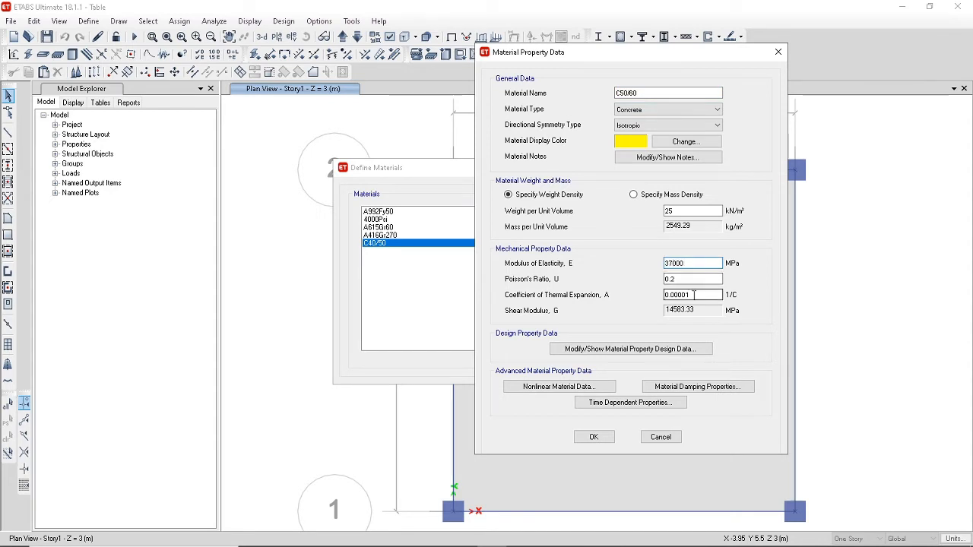
Set the C50/60 design data to 50 MPa compressive strength and grade C50/60, and save the material definitions.
click(650, 349)
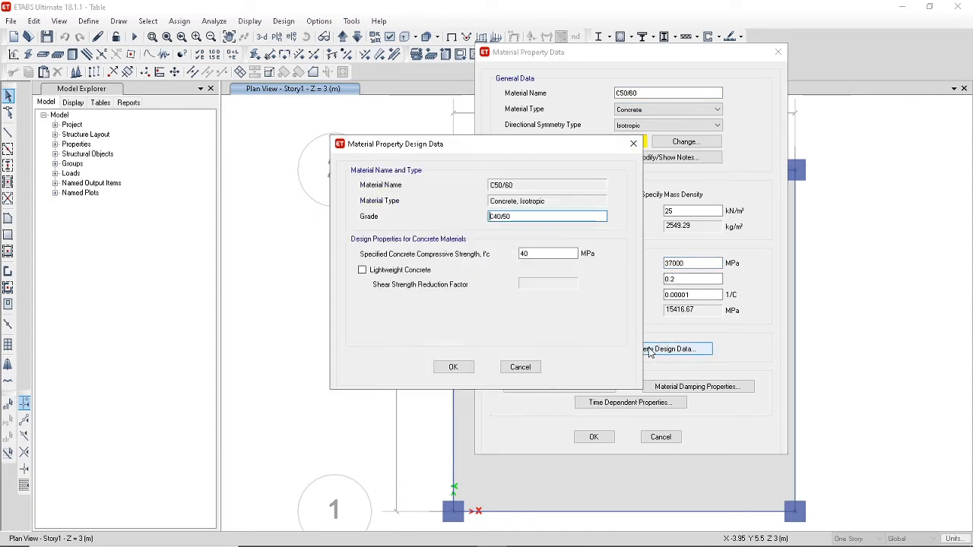
double_click(537, 254)
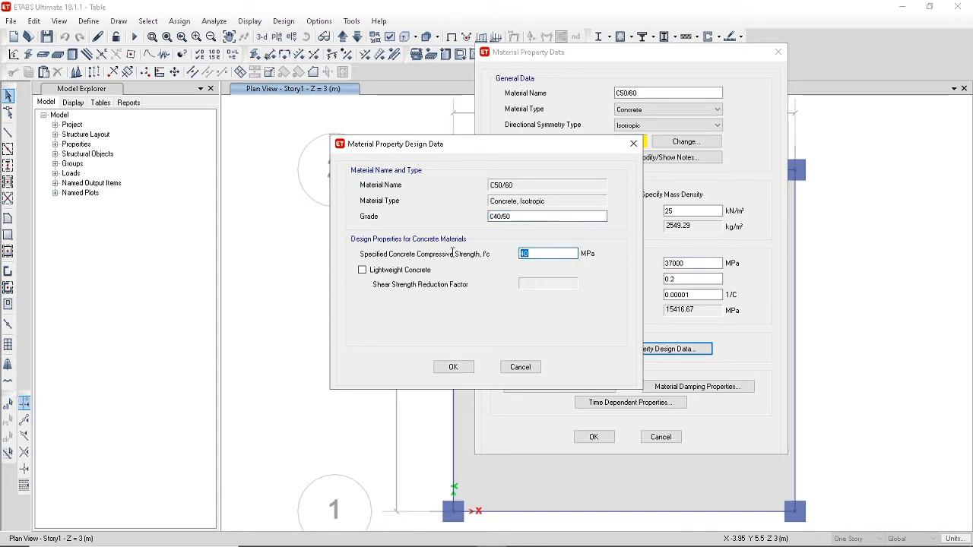
text(5)
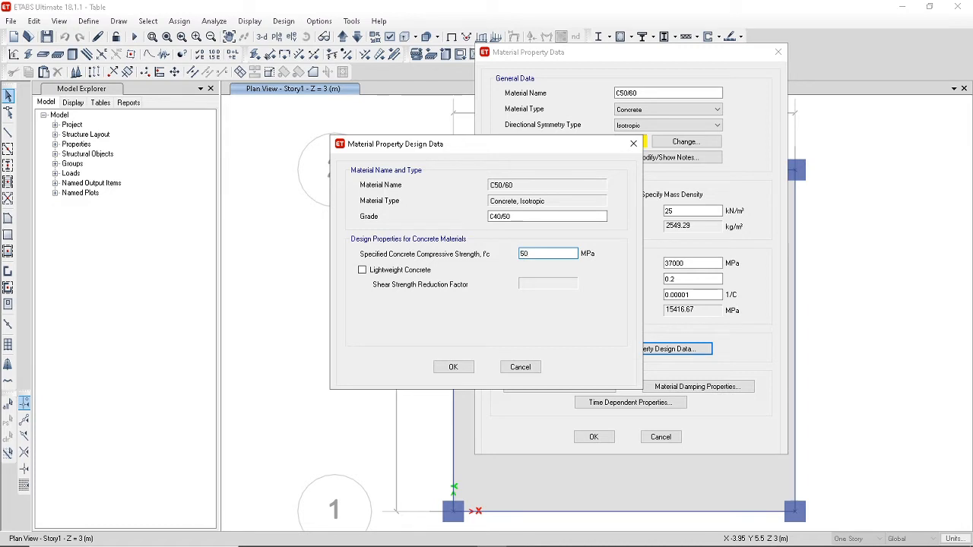
click(498, 219)
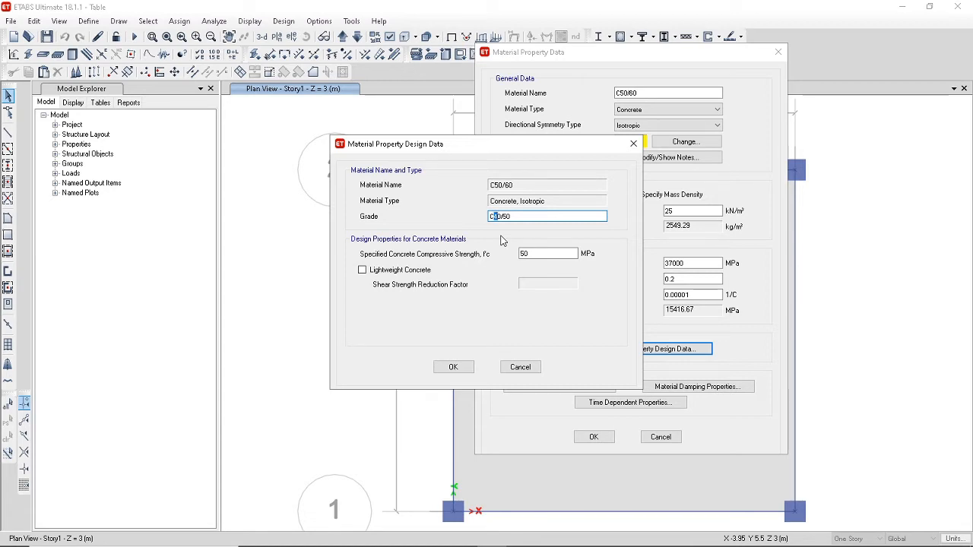
text(5)
key(Right)
key(Right)
key(Delete)
key(Delete)
text(6)
click(446, 371)
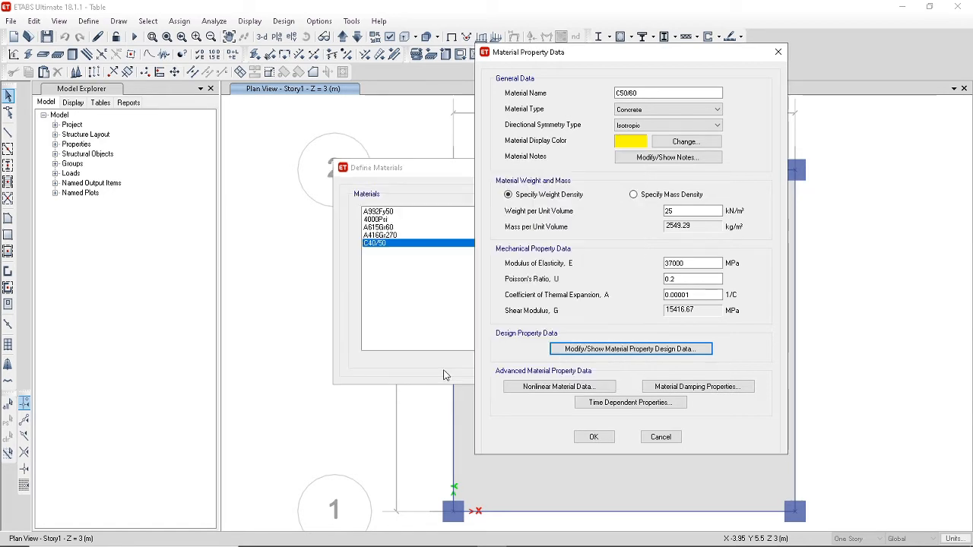
click(594, 438)
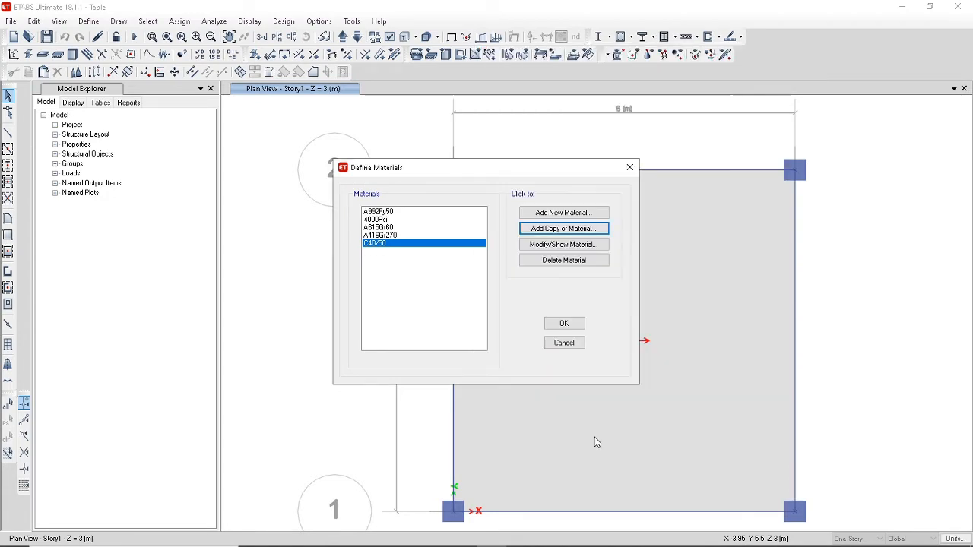
click(559, 326)
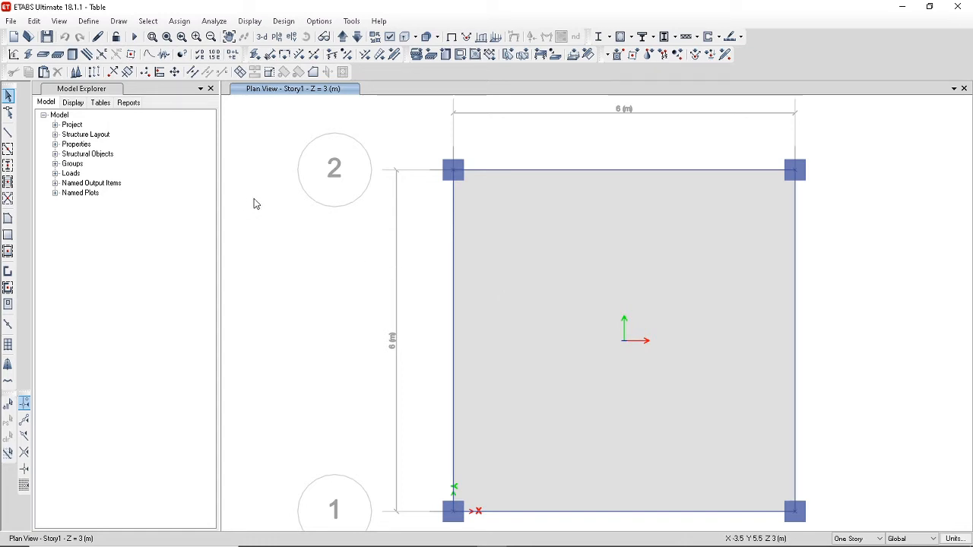
Add a European steel material of grade S355 to EN 1993-1-1 per EN 10025-2, with a weight per unit volume of 77 kN/m³.
click(88, 21)
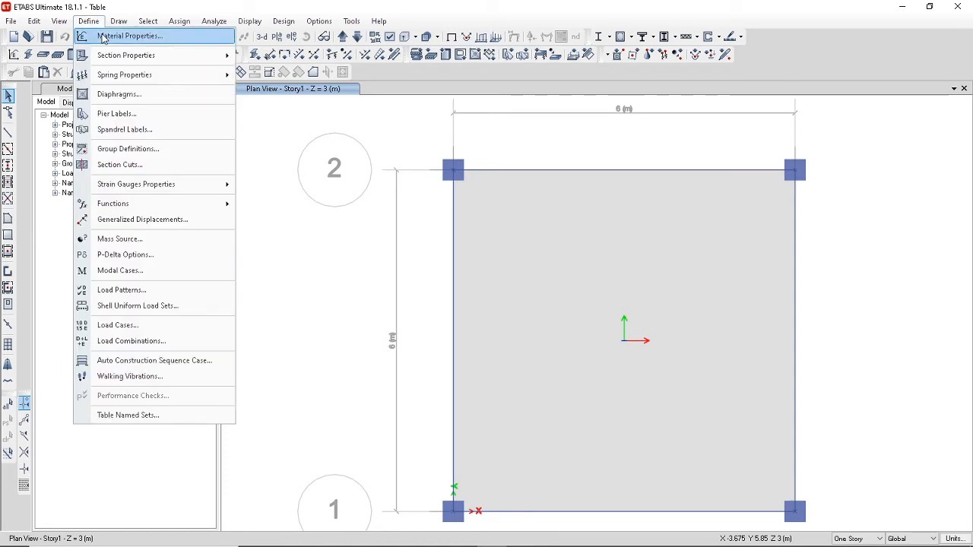
click(104, 38)
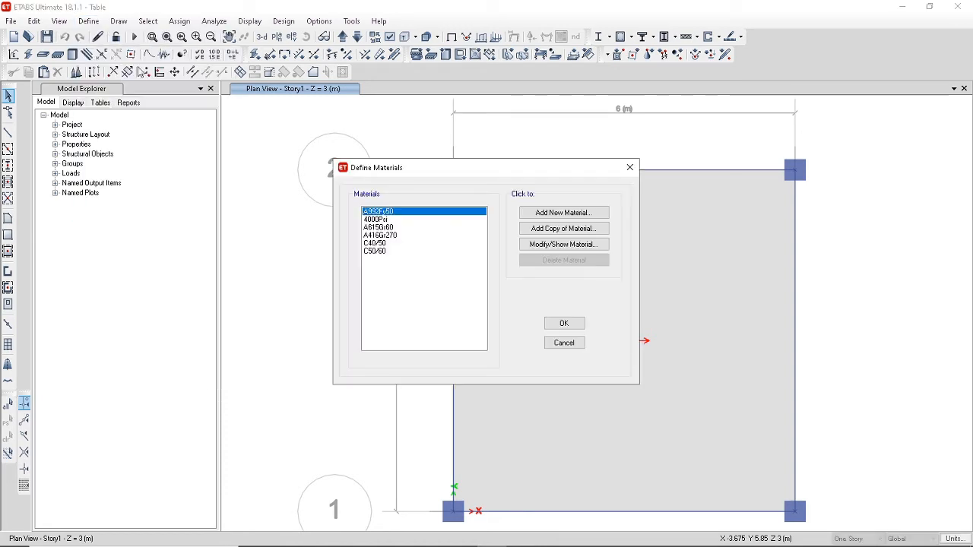
click(572, 213)
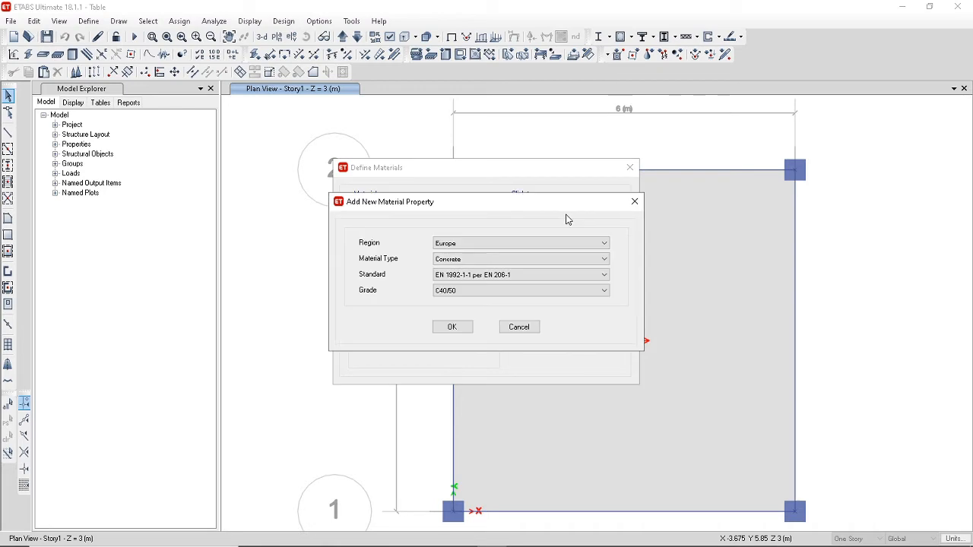
click(517, 262)
click(488, 272)
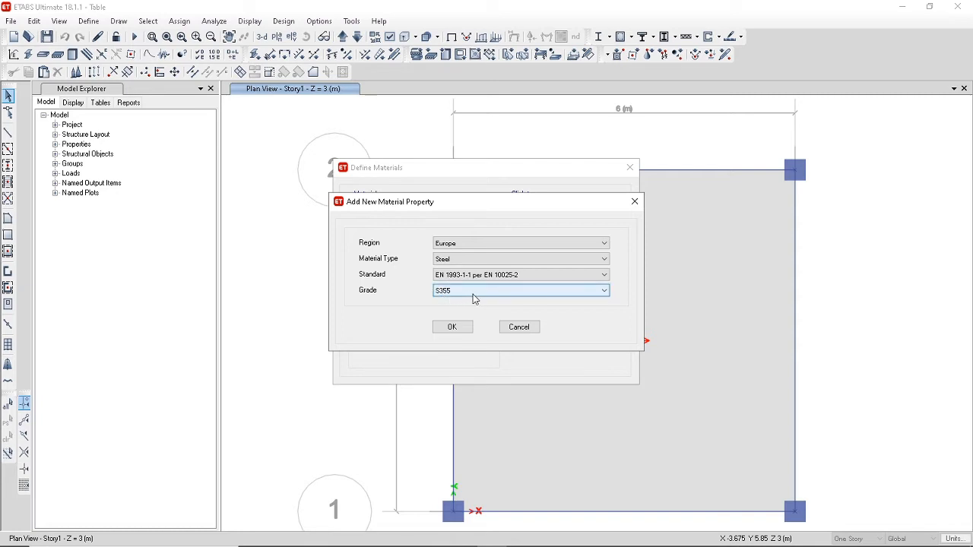
click(452, 328)
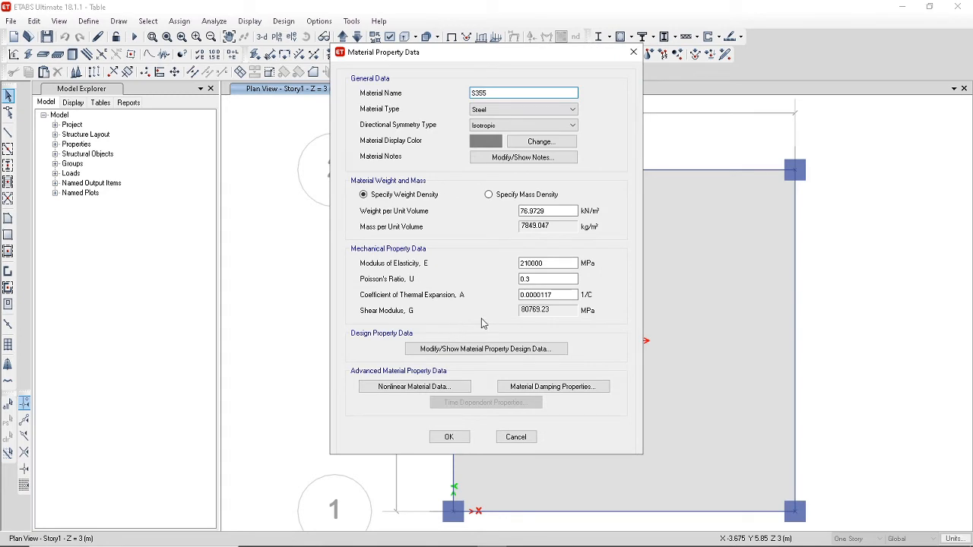
double_click(558, 211)
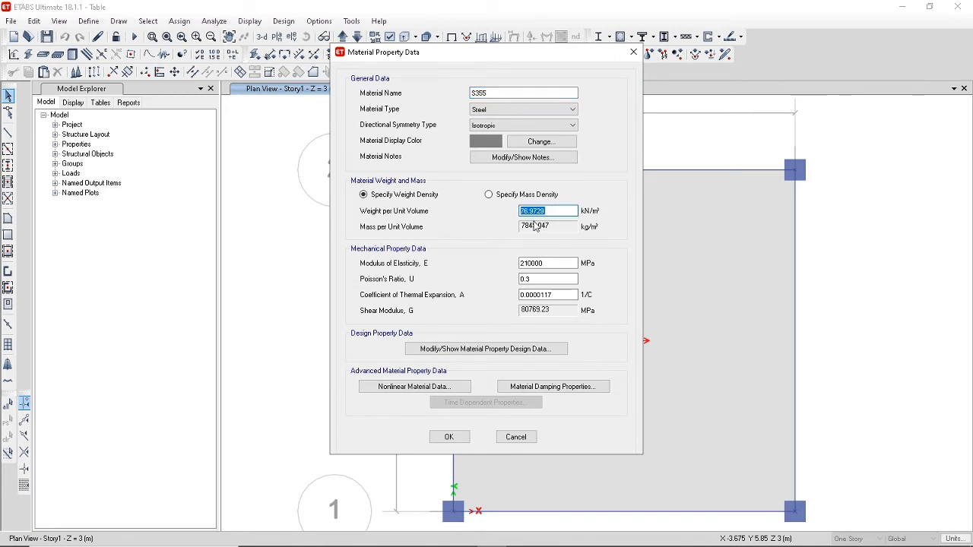
text(77)
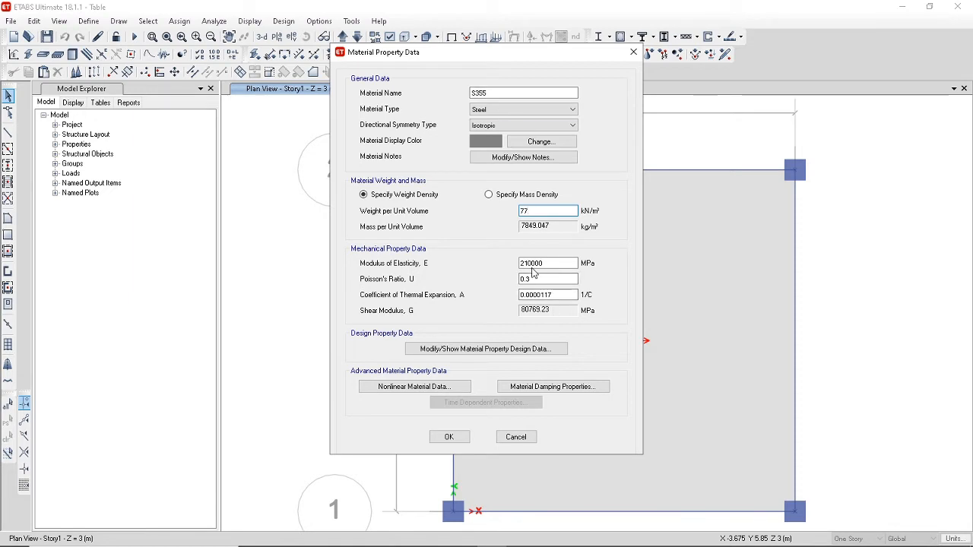
Set the minimum tensile strength Fu in the S355 design property data with the formula =1.2*355.
click(522, 349)
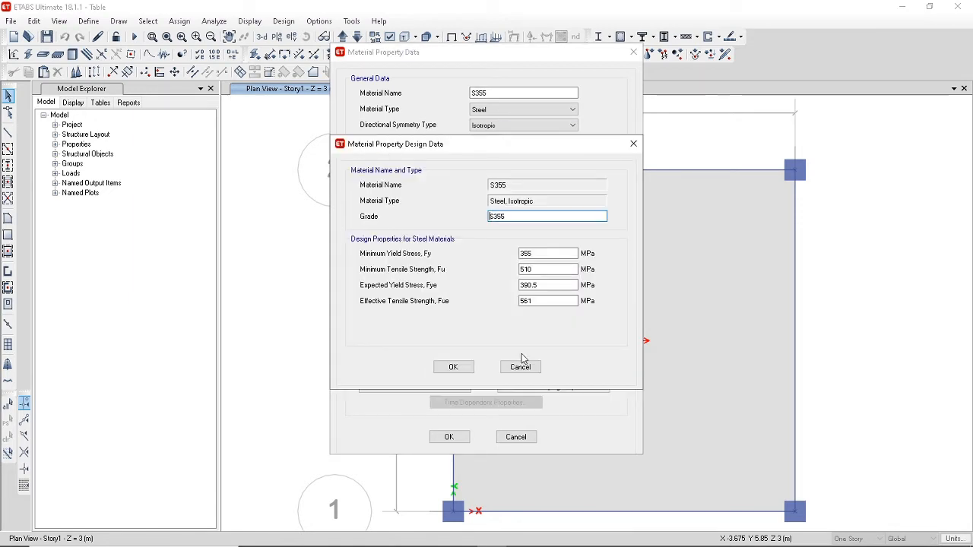
double_click(540, 271)
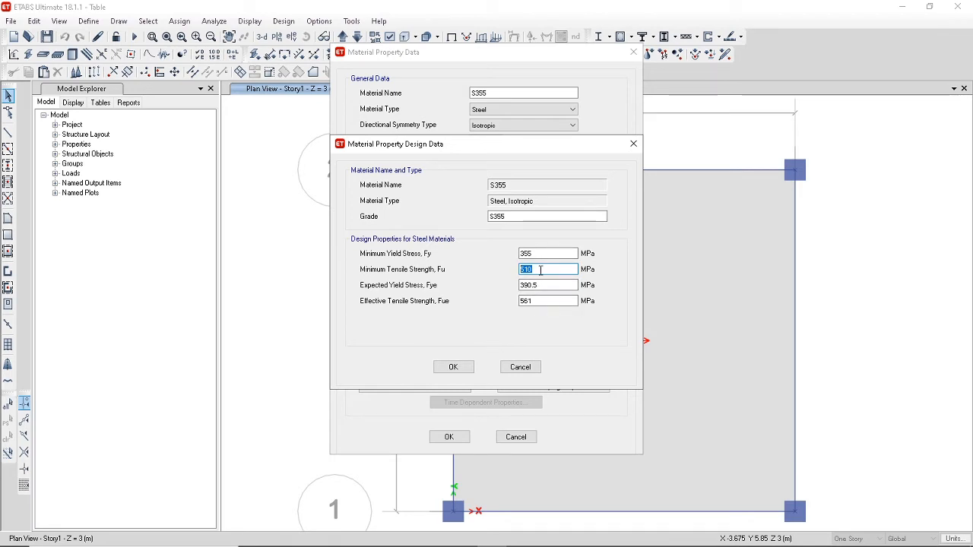
text(=1.2*355)
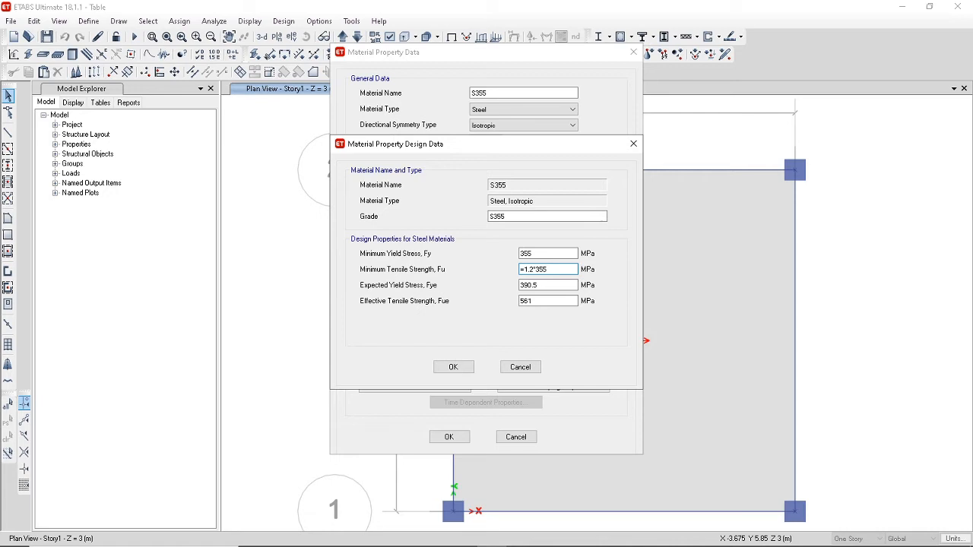
click(548, 286)
Copy the 426 MPa minimum tensile strength into the expected yield stress and effective tensile strength of S355, and save the material definitions.
drag(546, 272, 481, 272)
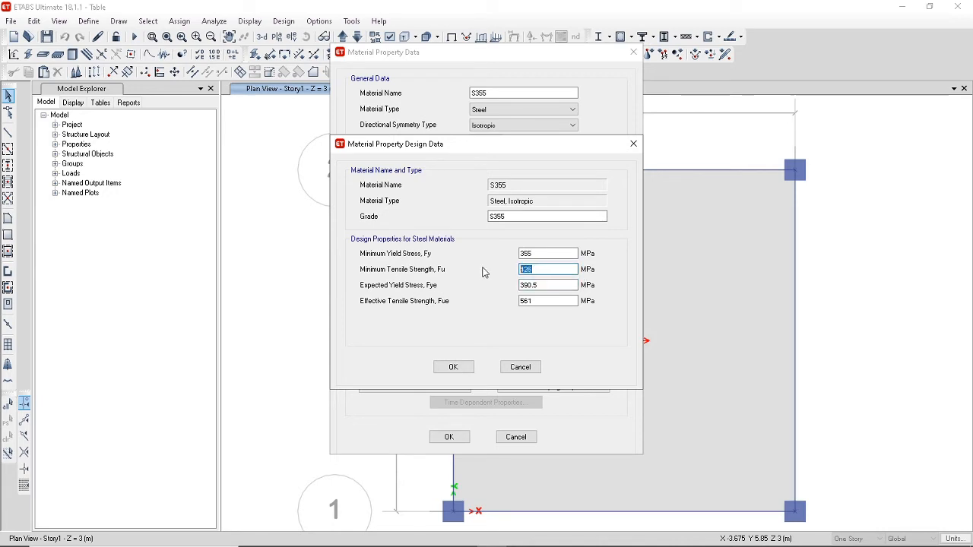
key(ctrl+c)
key(Tab)
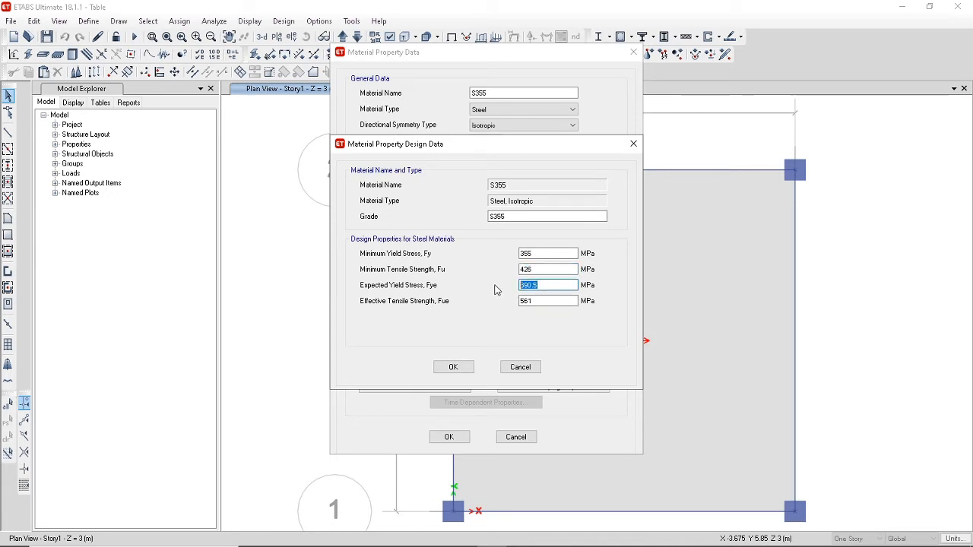
key(ctrl+v)
key(Tab)
key(ctrl+v)
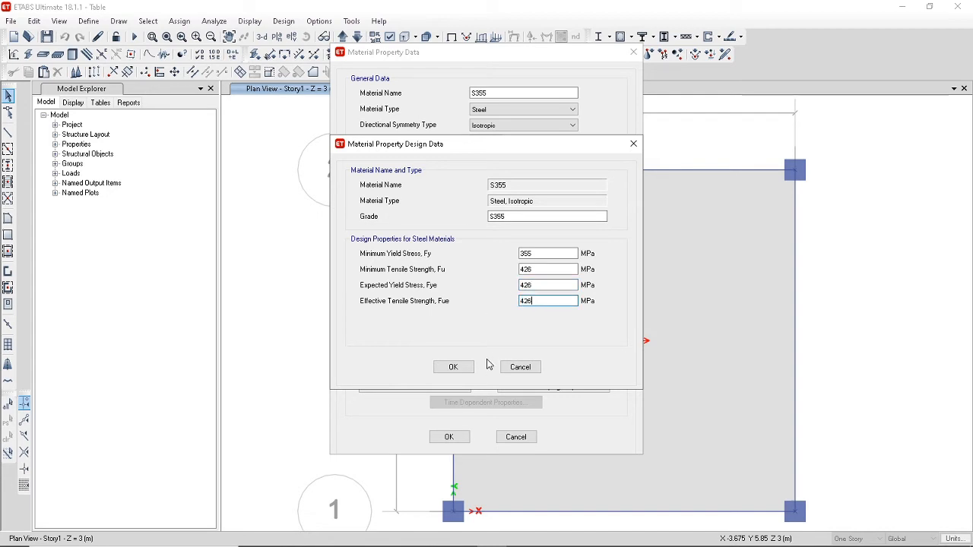
click(469, 372)
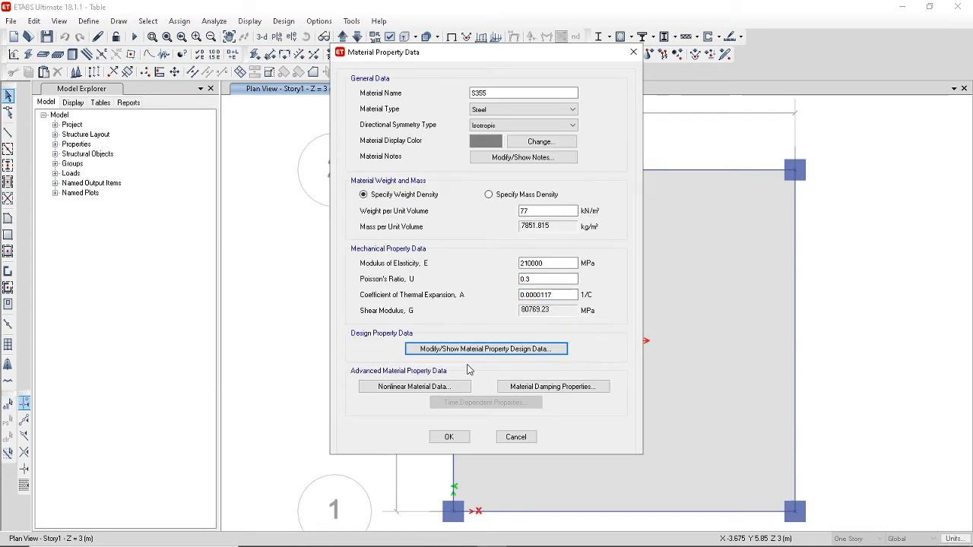
click(459, 437)
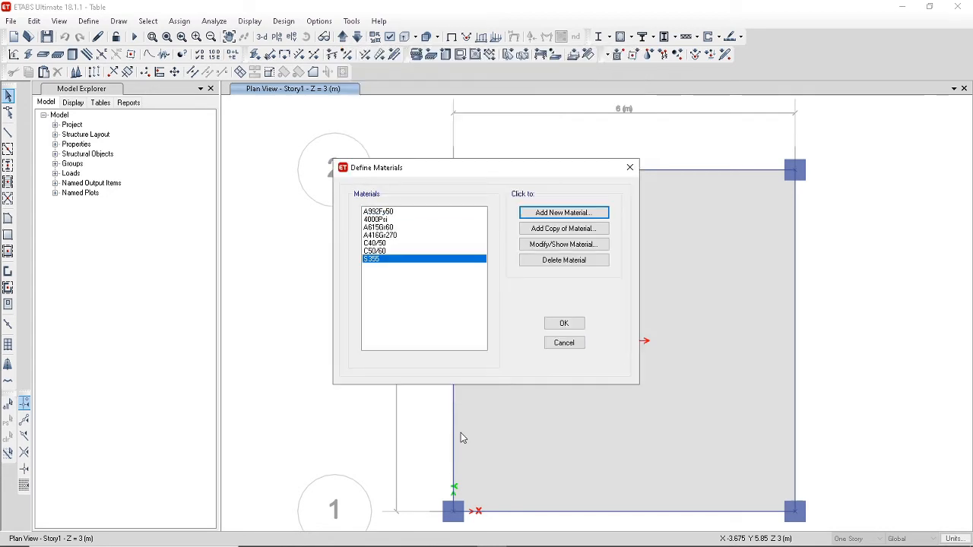
click(564, 324)
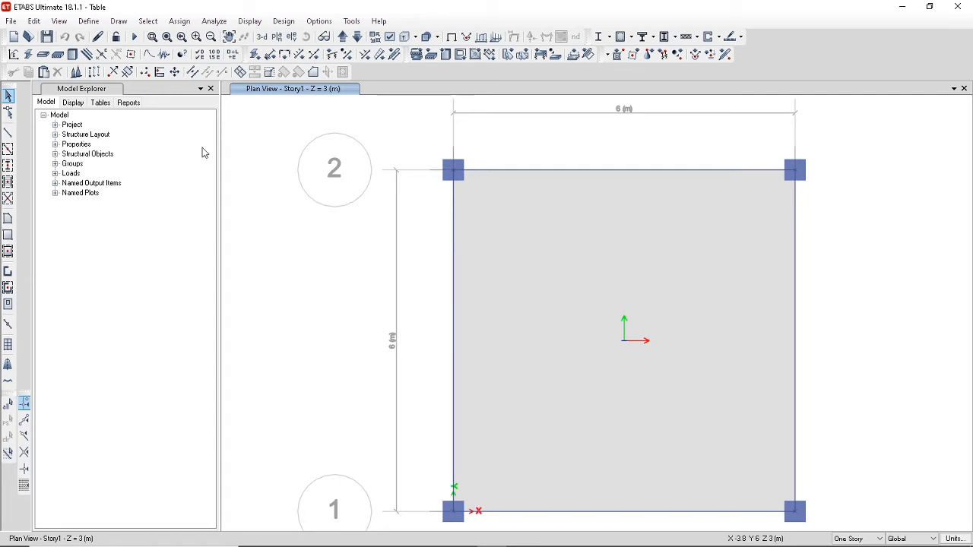
Add a new concrete rectangular frame section named B300X500 and assign it the C40/50 material.
click(88, 22)
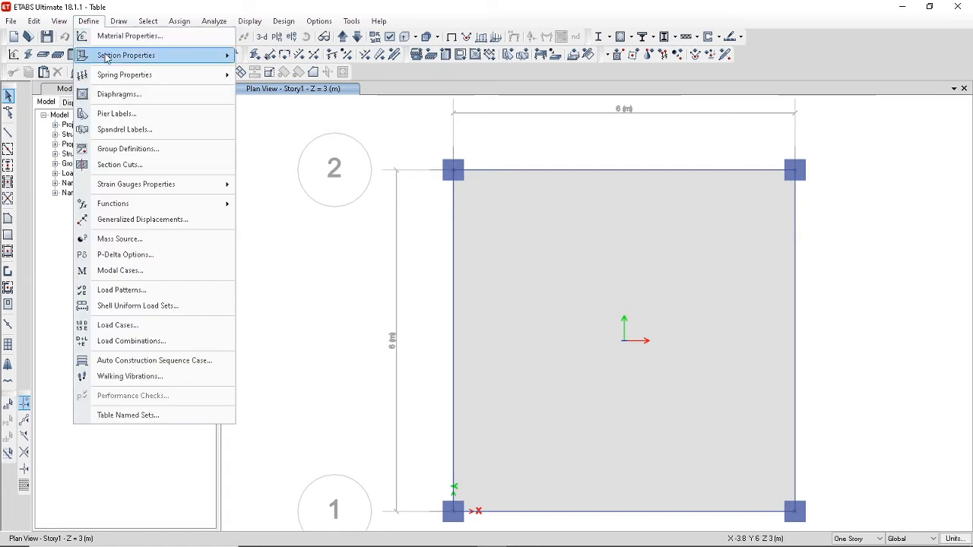
mouse_move(107, 57)
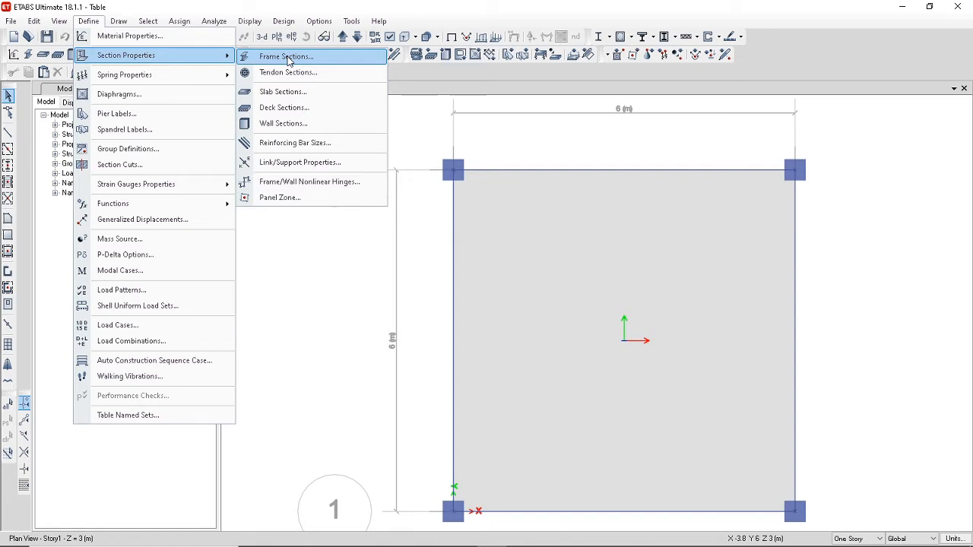
click(288, 61)
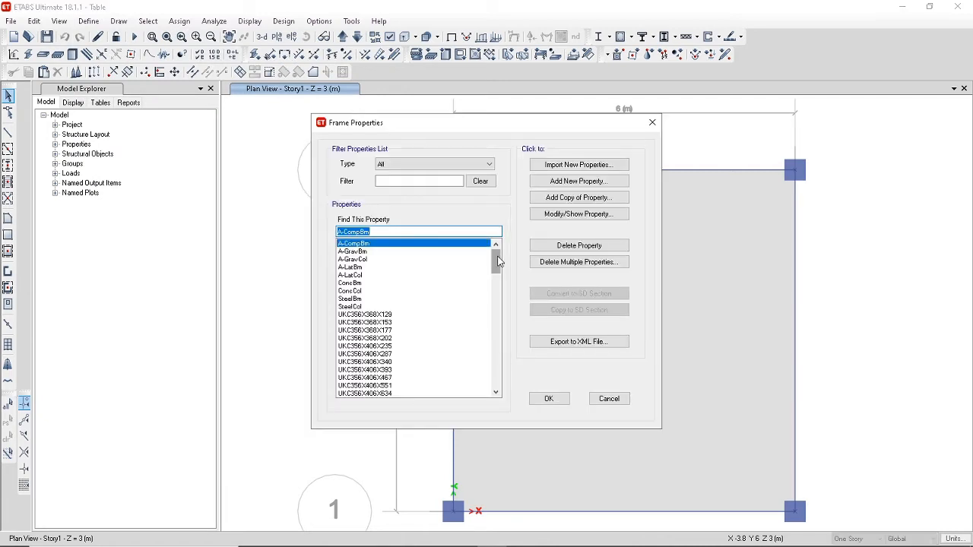
click(563, 188)
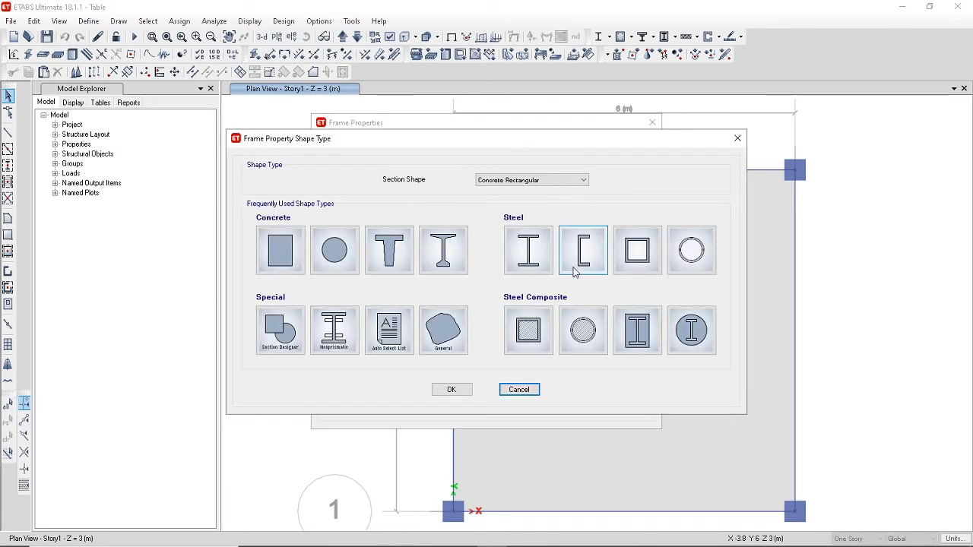
click(283, 254)
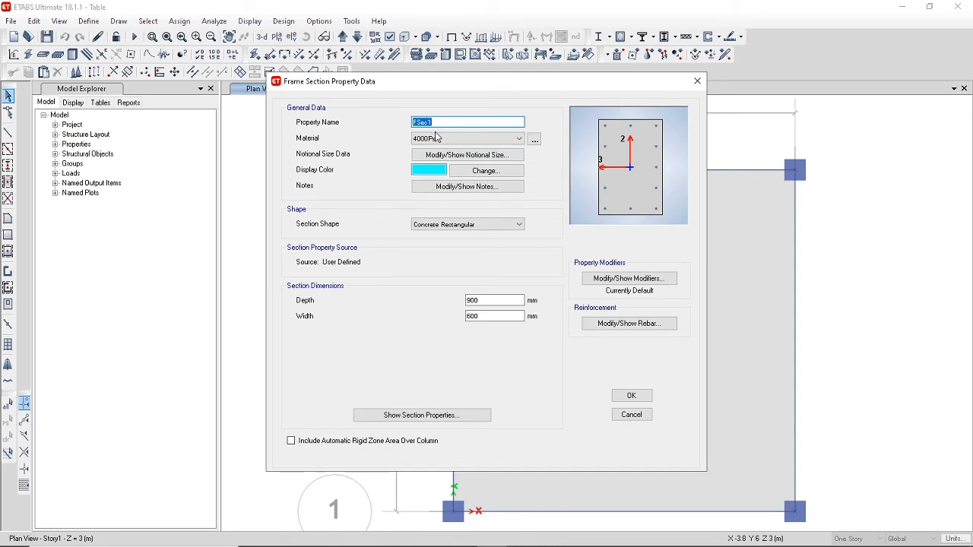
text(B300X500)
click(491, 139)
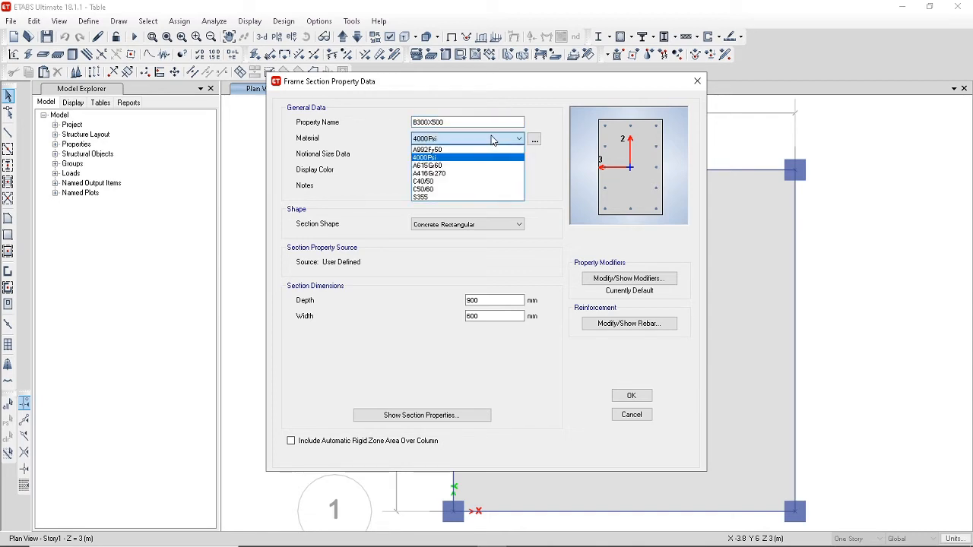
click(428, 183)
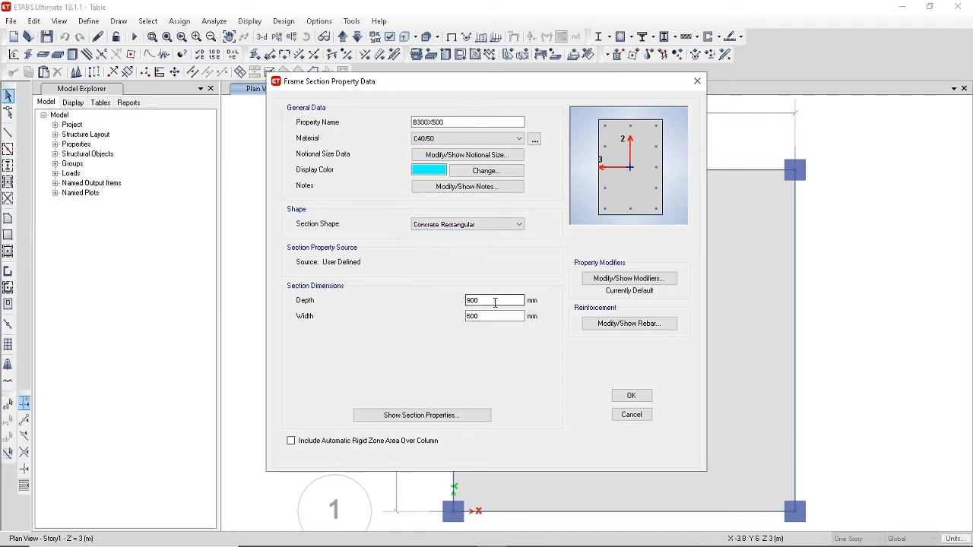
Set the dimensions of the B300X500 section to a depth of 500 mm and a width of 300 mm.
drag(494, 300, 438, 301)
text(5)
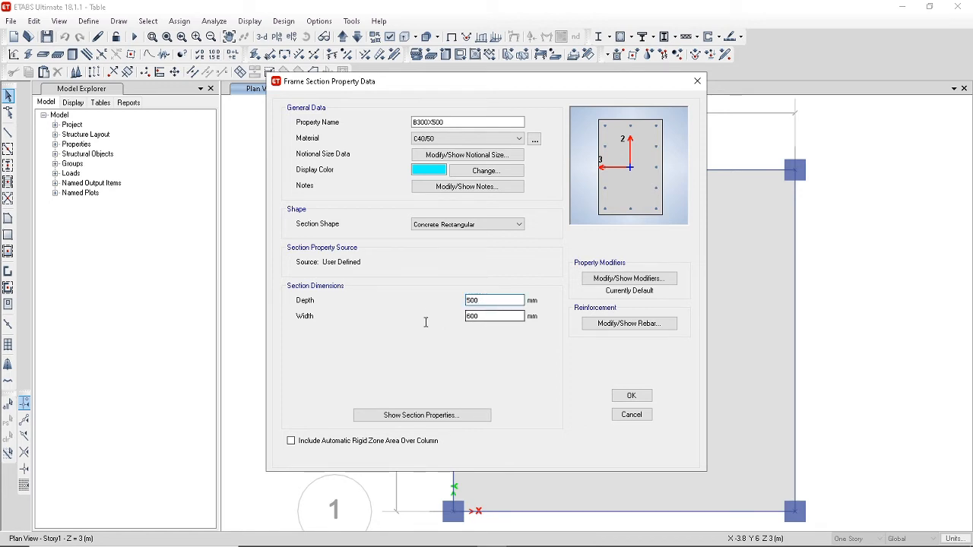
key(Tab)
text(300)
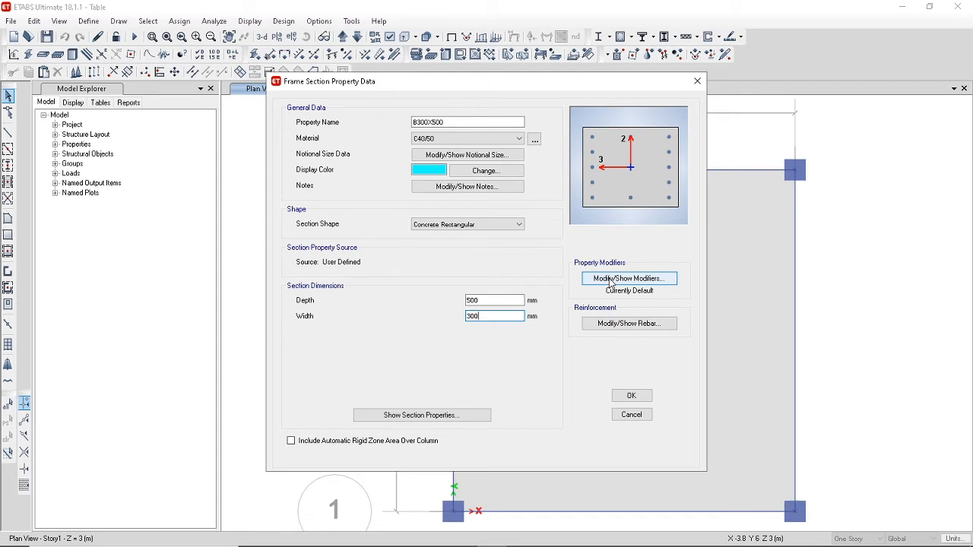
Set the reinforcement design type of B300X500 to M3 Design Only (Beam) and save the section.
click(622, 325)
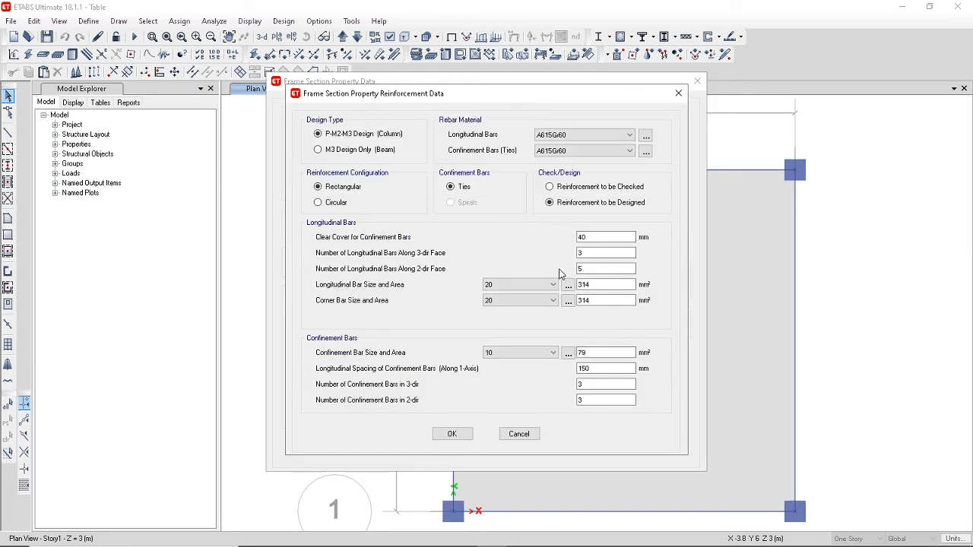
click(318, 149)
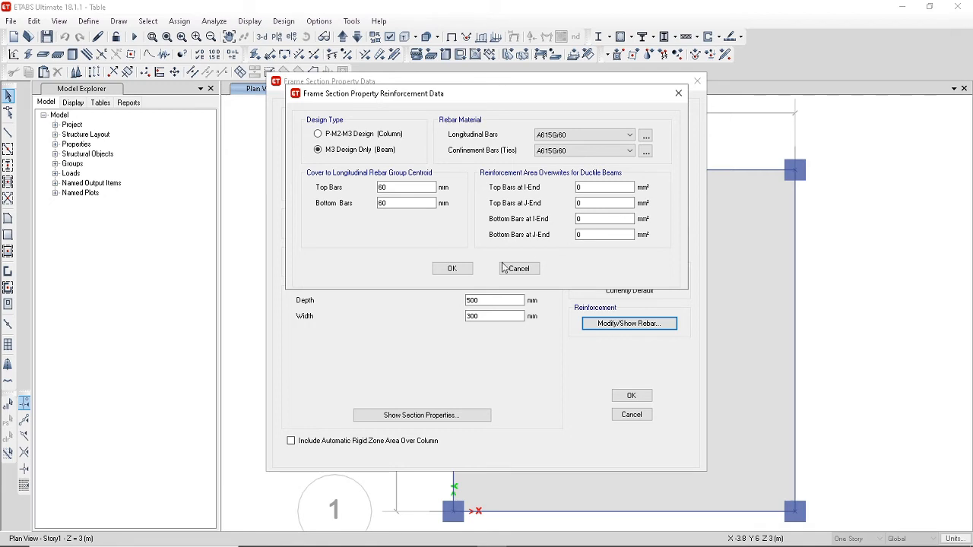
click(446, 269)
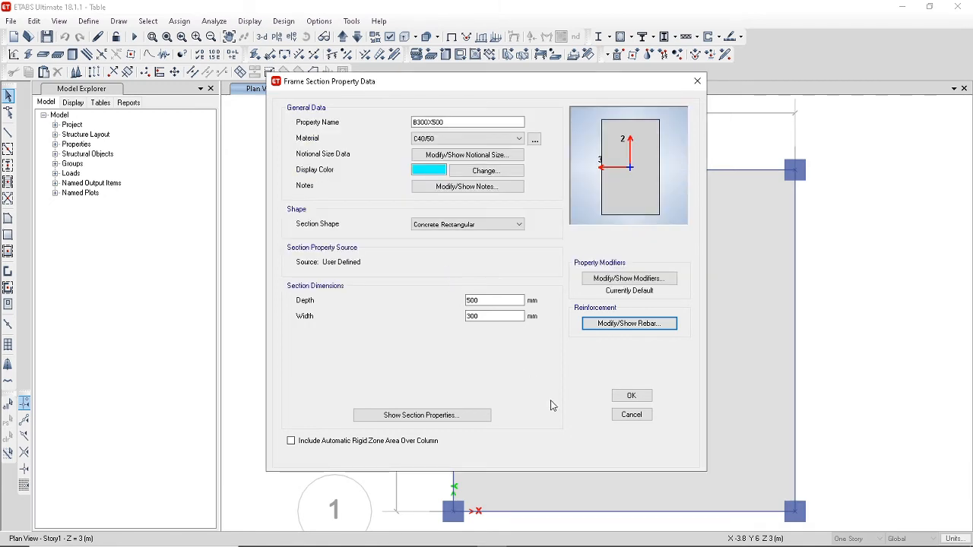
click(630, 397)
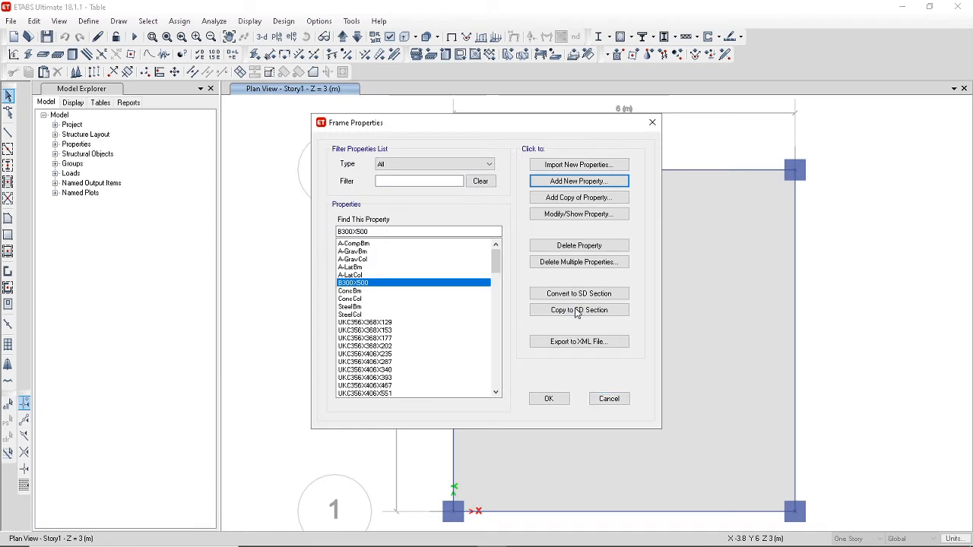
Add a new concrete rectangular frame section named C300X300 and assign it the C50/60 material.
click(561, 185)
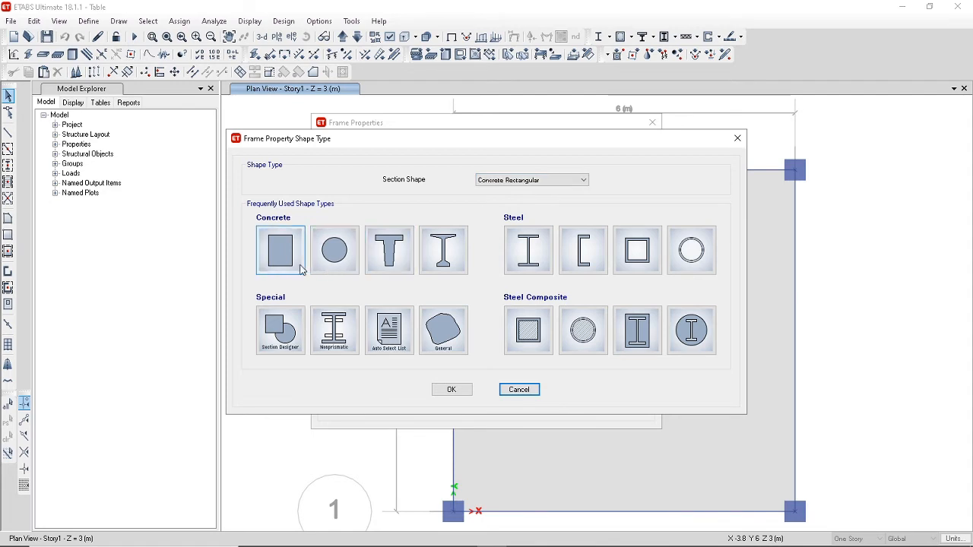
click(280, 256)
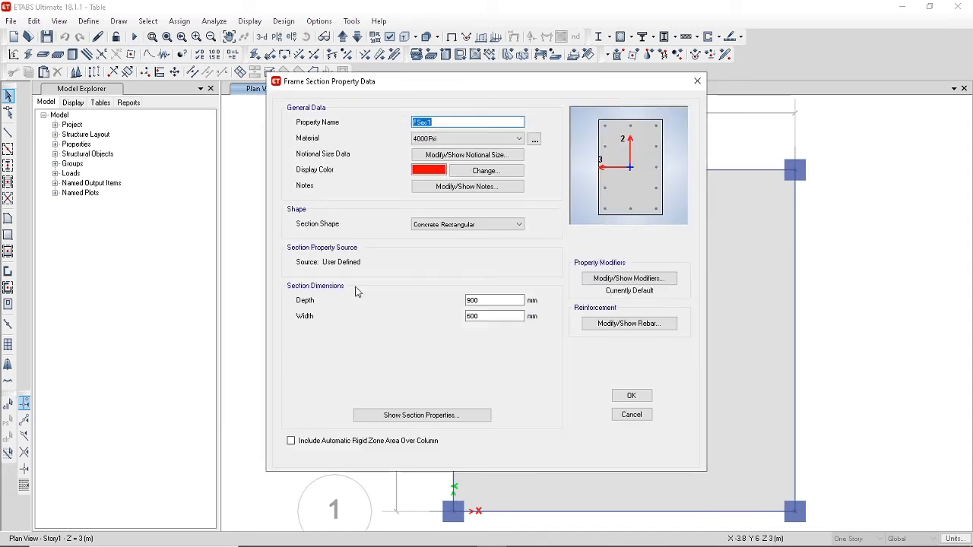
text(C300X3)
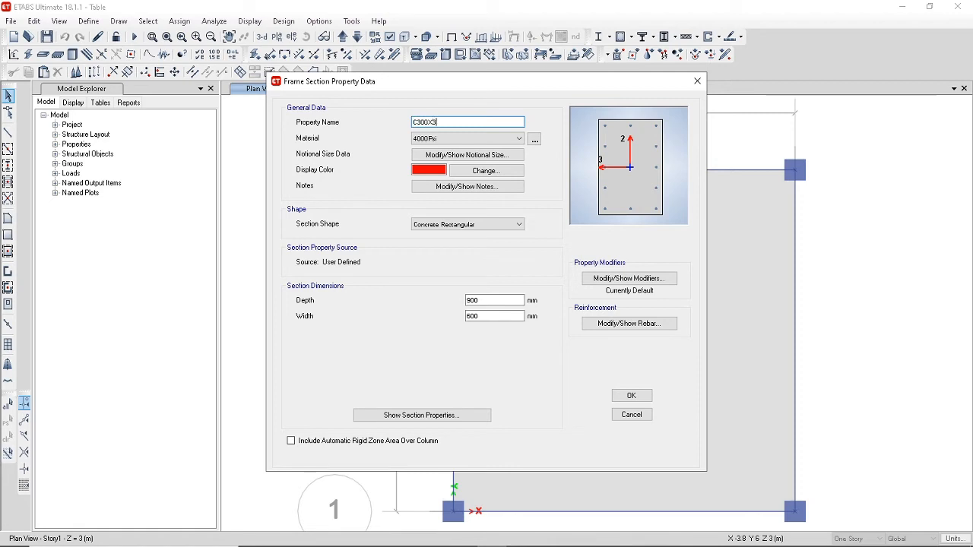
text(00)
click(516, 139)
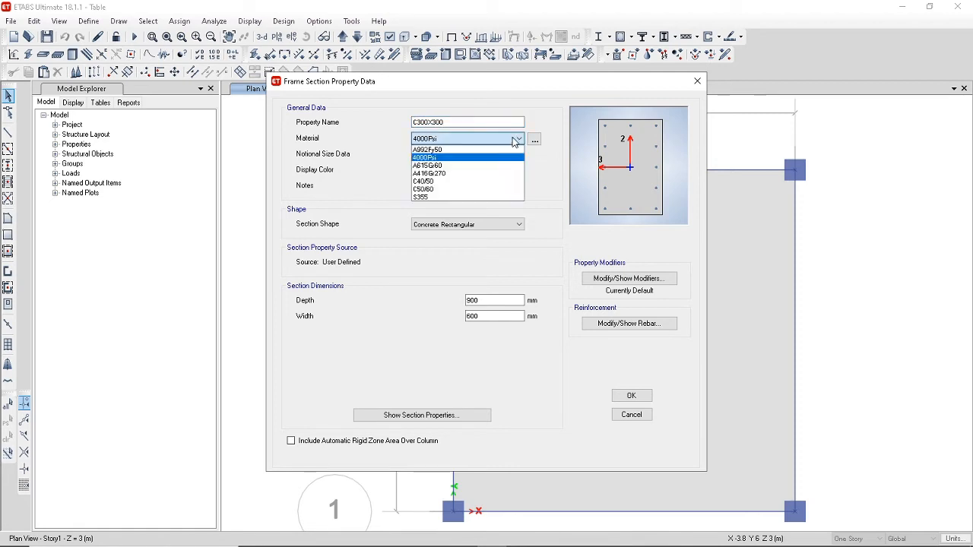
click(443, 189)
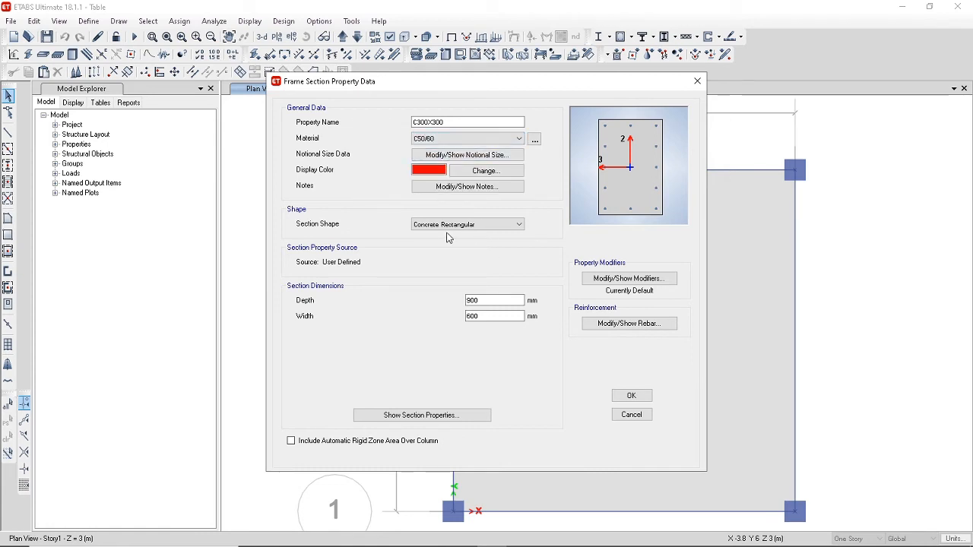
Set both the depth and the width of the C300X300 section to 300 mm.
double_click(495, 301)
text(300)
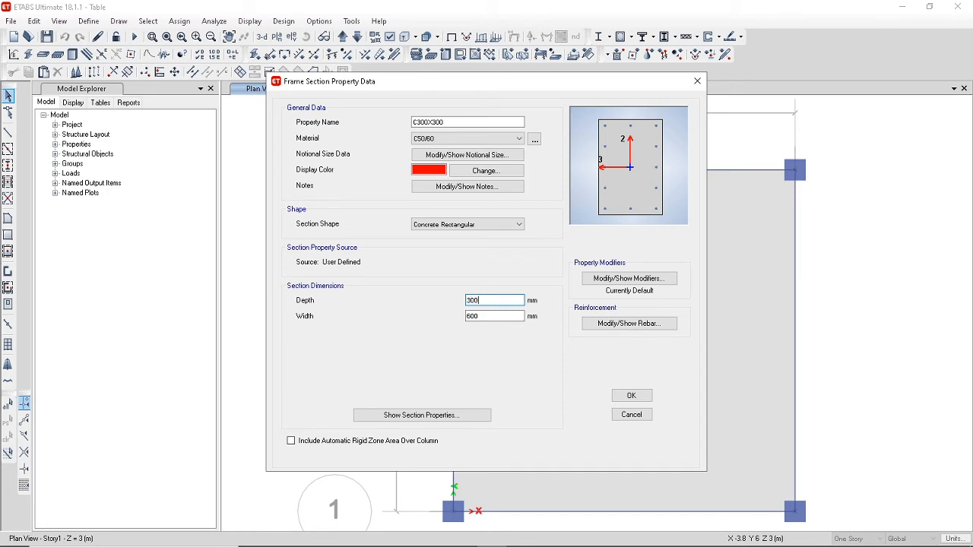
key(Tab)
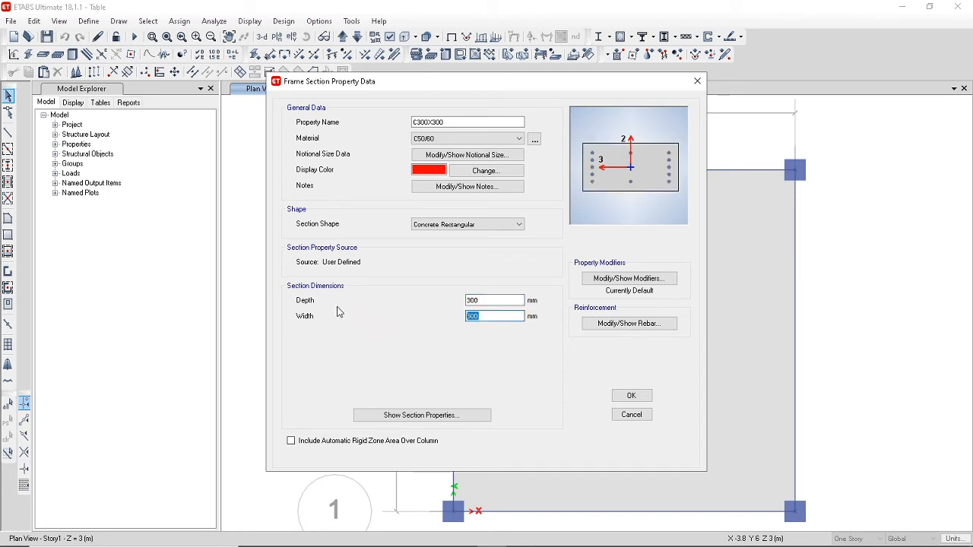
text(300)
Set the C300X300 column reinforcement to 2 longitudinal bars along both the 3-dir and 2-dir faces, and save the section.
click(619, 325)
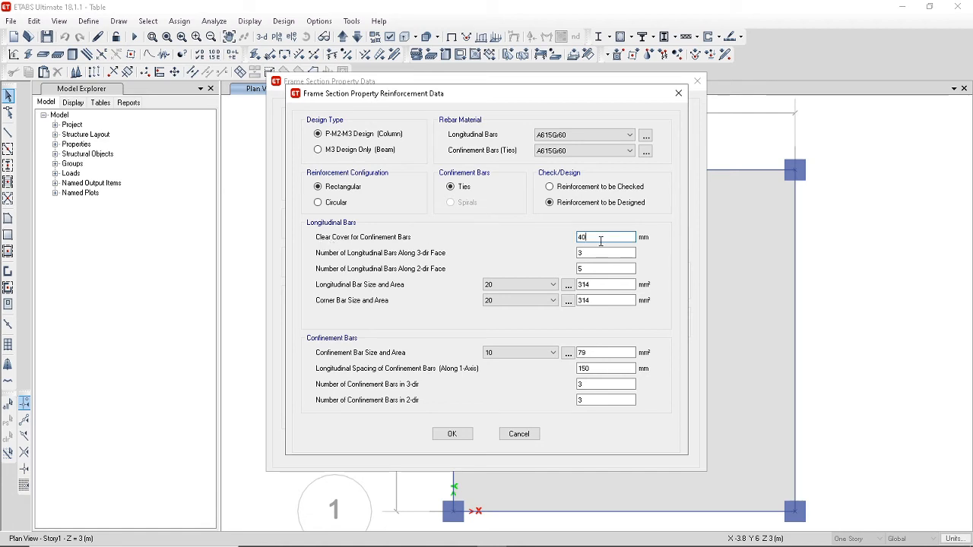
click(456, 435)
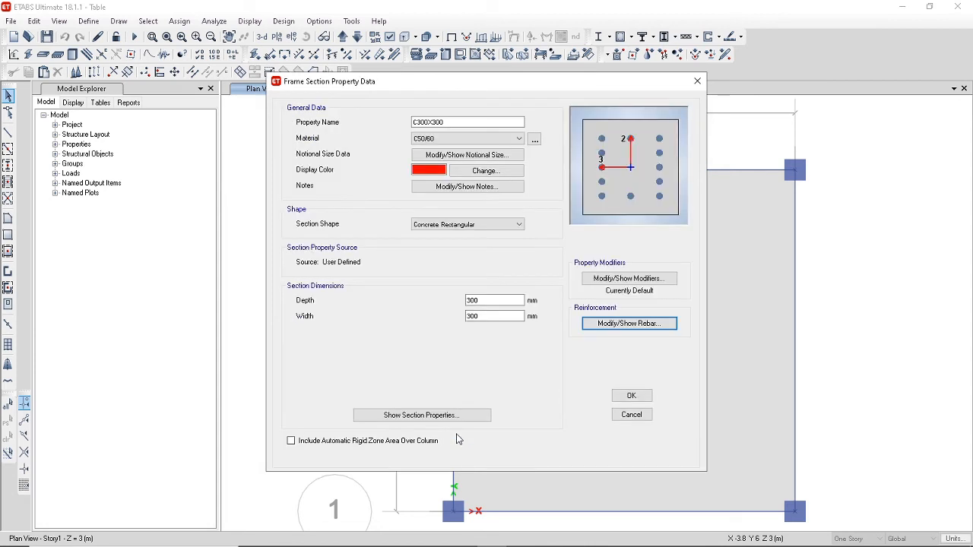
click(616, 325)
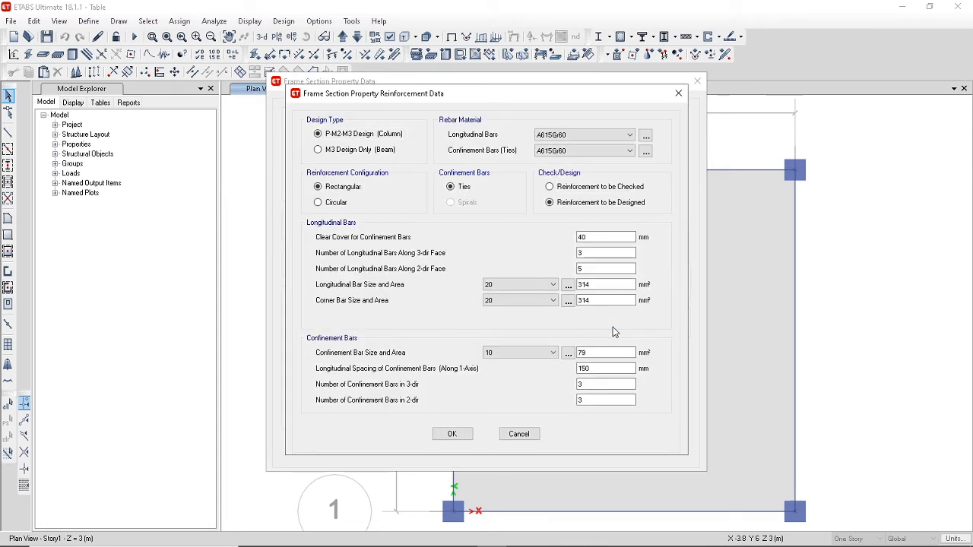
double_click(597, 269)
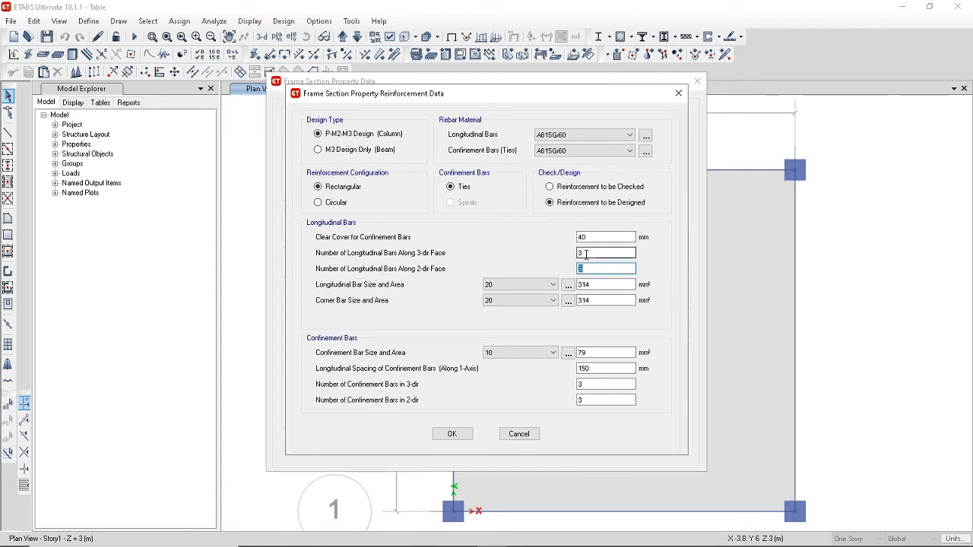
double_click(586, 254)
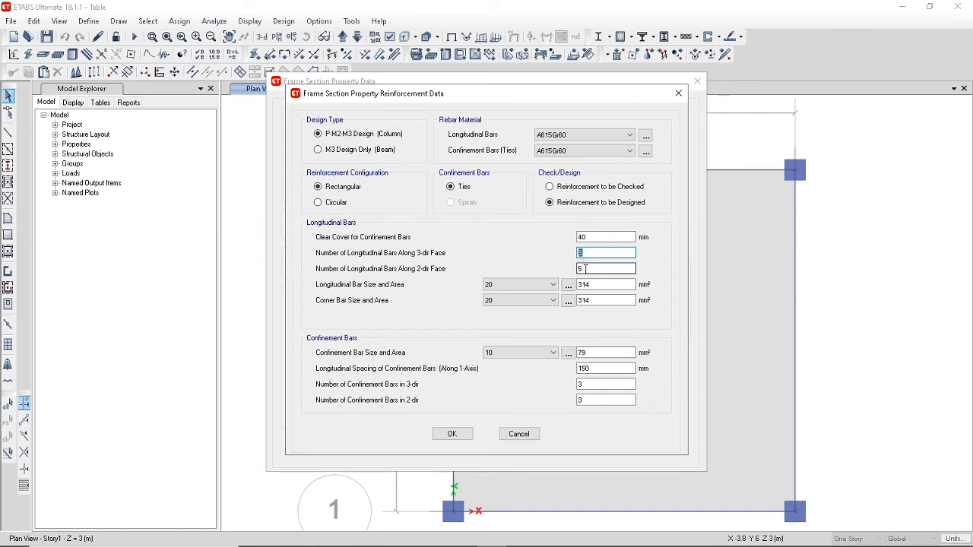
text(2)
key(Tab)
text(2)
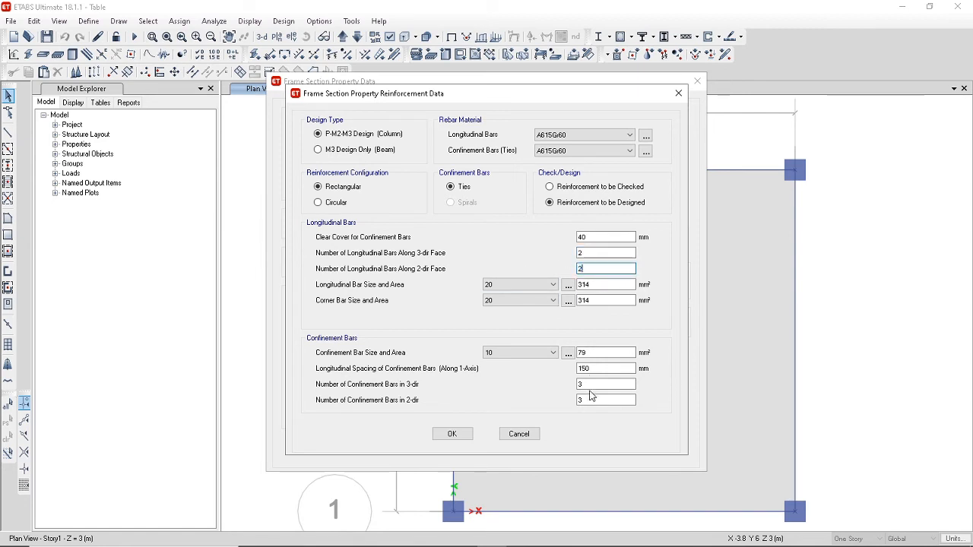
click(451, 435)
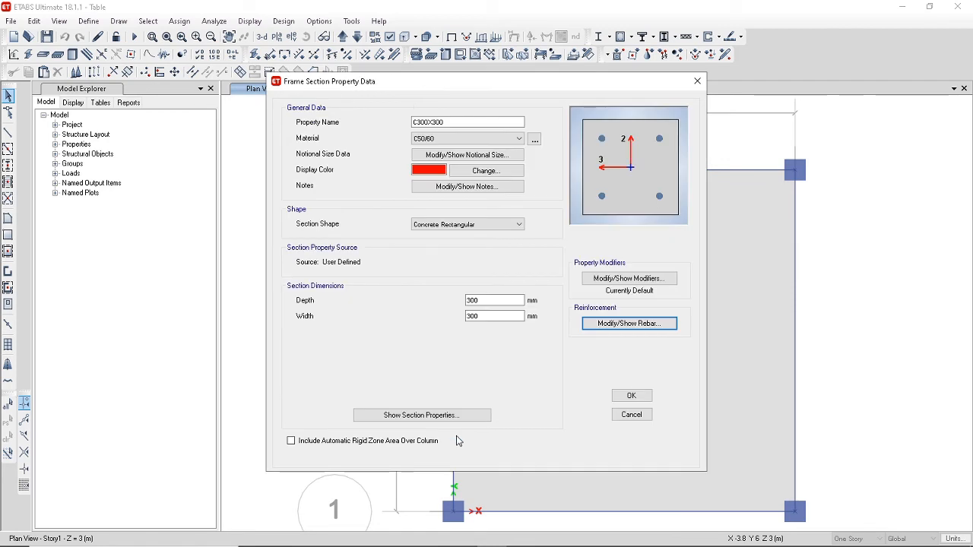
click(632, 397)
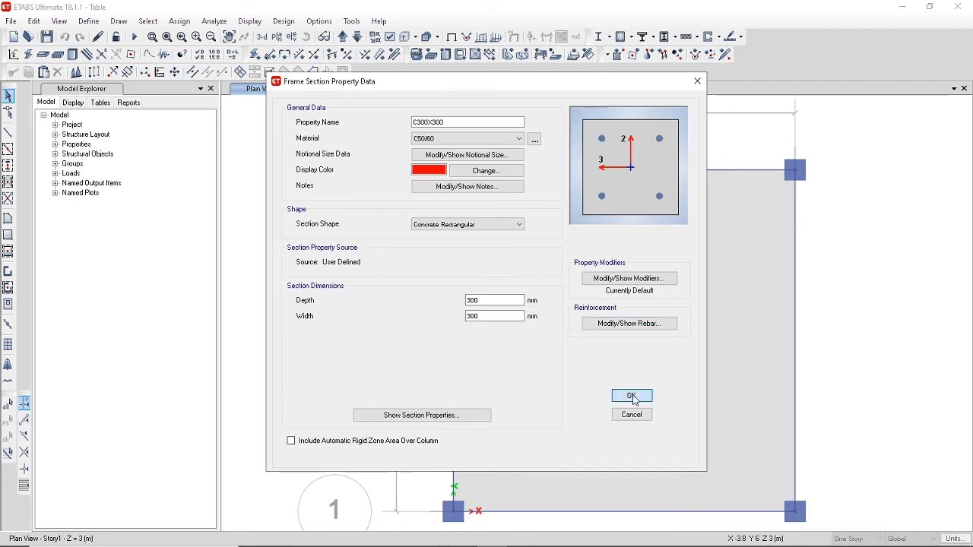
click(634, 399)
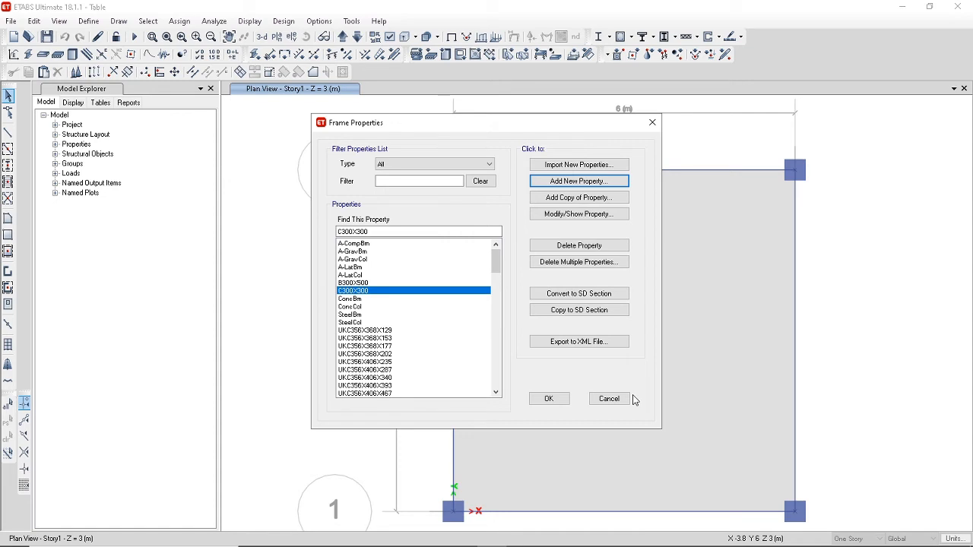
Change the material of the UKC356X368X129 steel section to S355 and accept the frame property definitions.
click(377, 331)
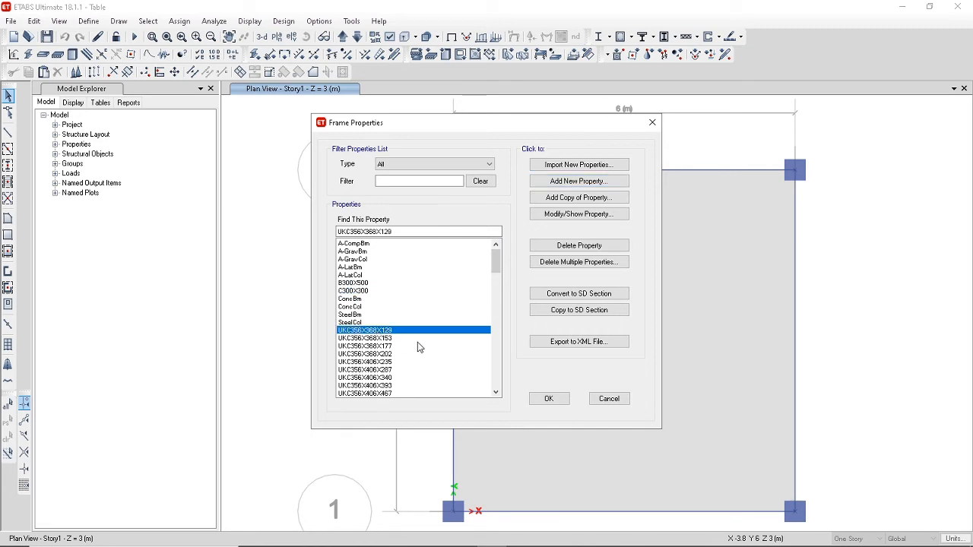
click(548, 216)
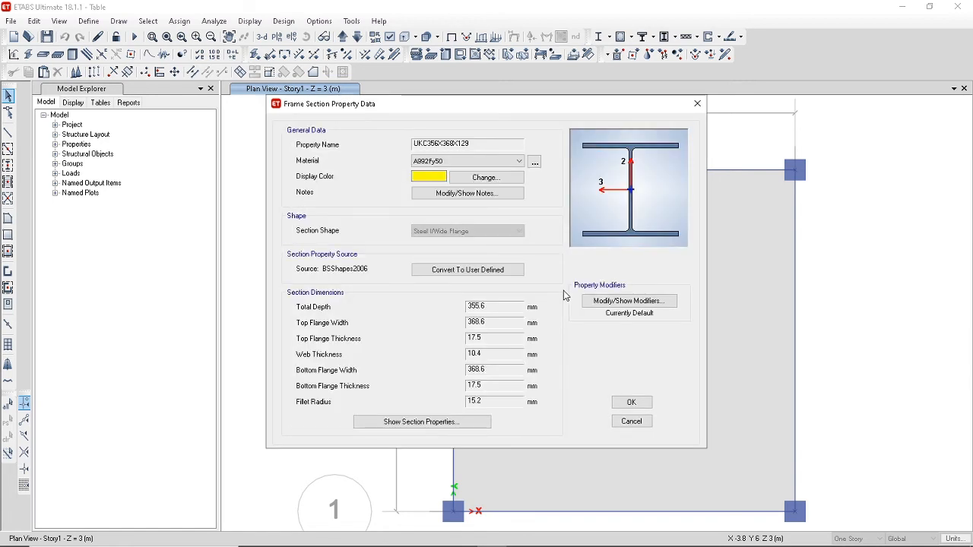
click(512, 161)
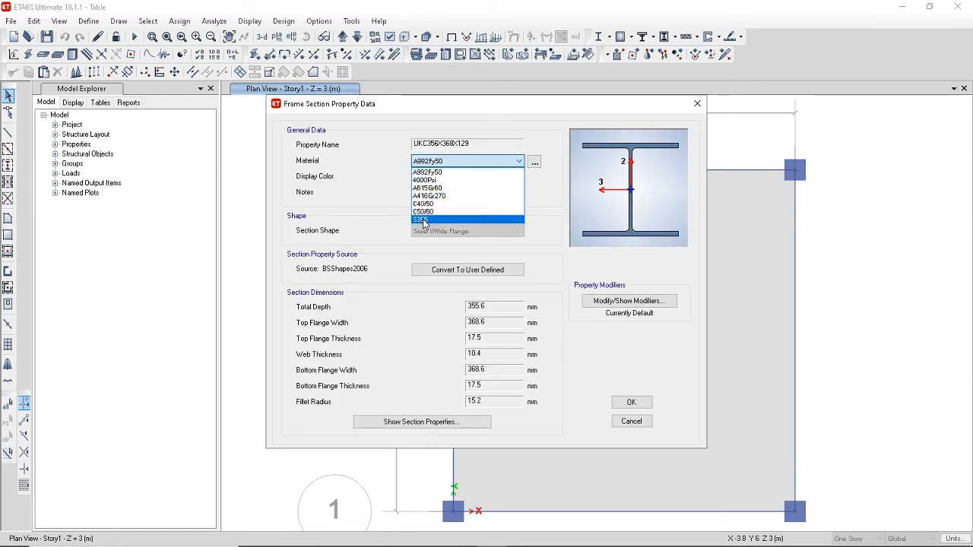
click(424, 221)
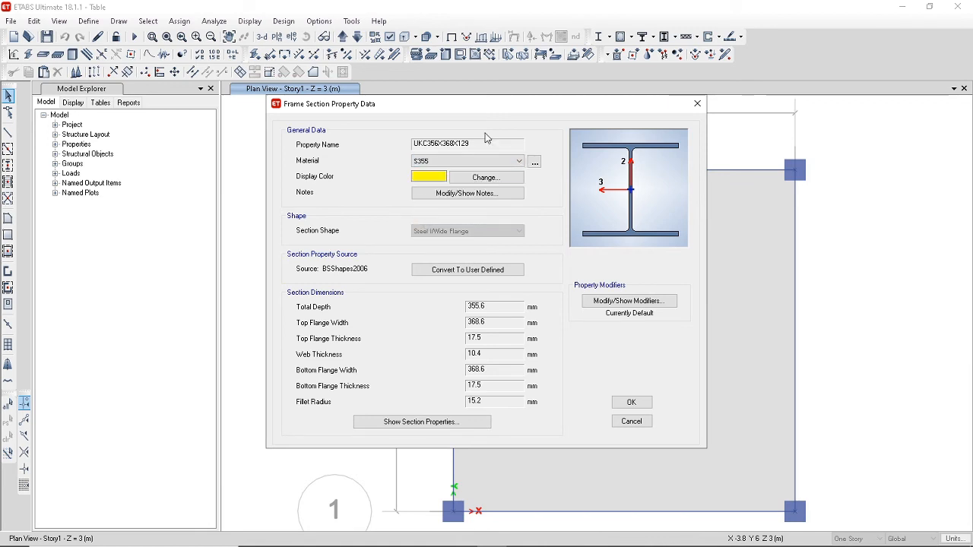
click(631, 403)
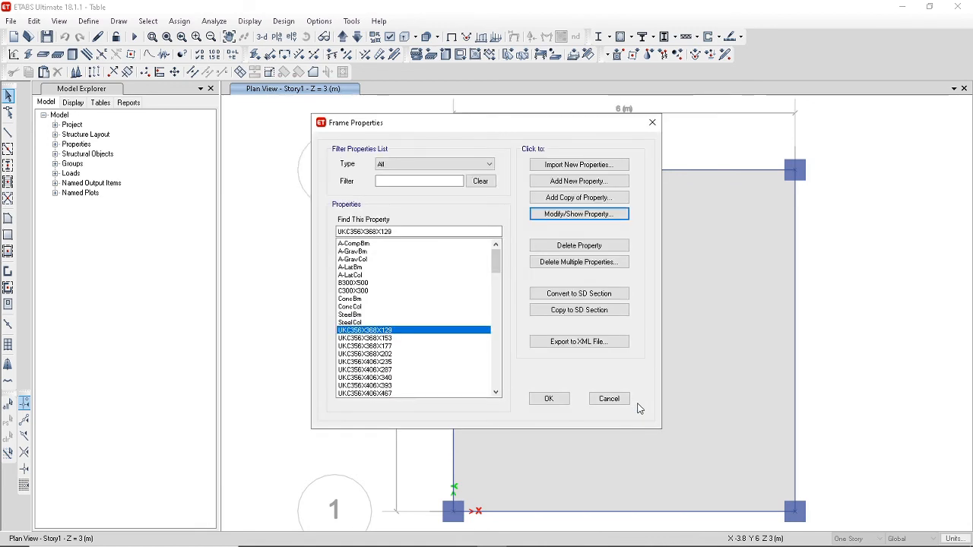
click(549, 400)
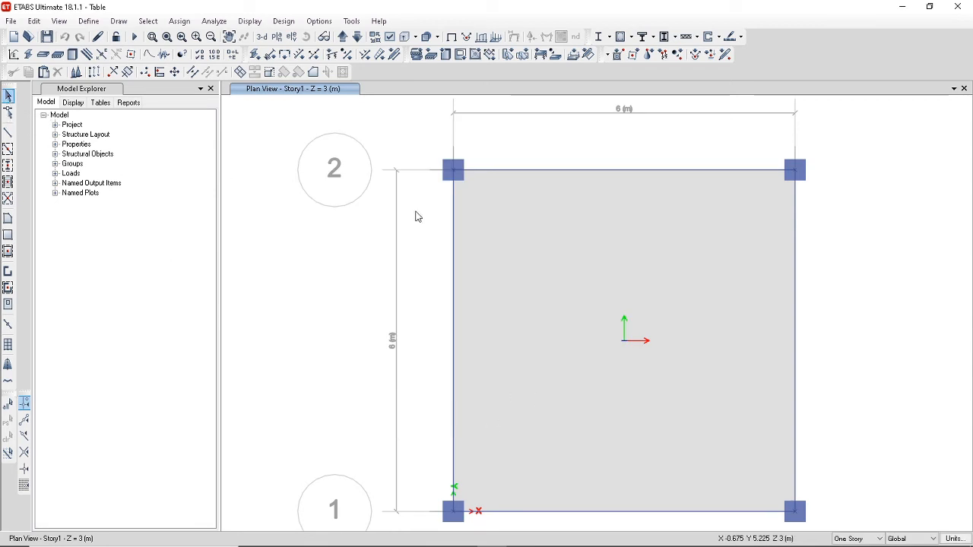
Assign the UKC356X368X129 section to the two columns on grid line 2.
drag(425, 160, 496, 195)
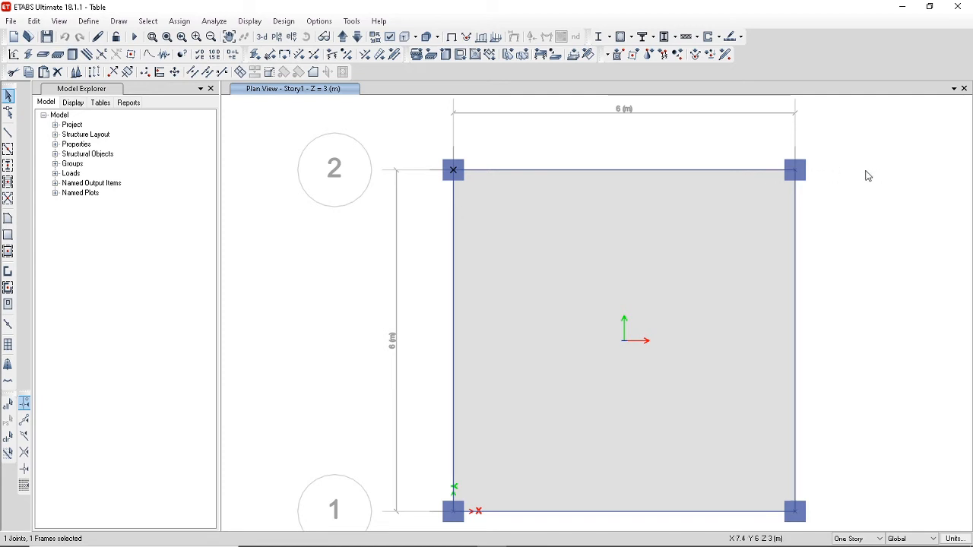
drag(766, 160, 818, 184)
click(180, 21)
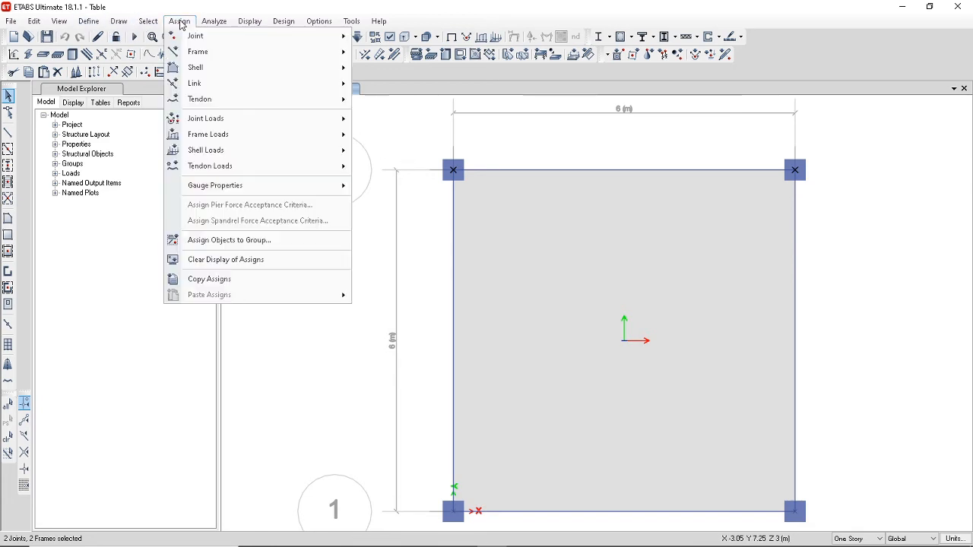
mouse_move(193, 53)
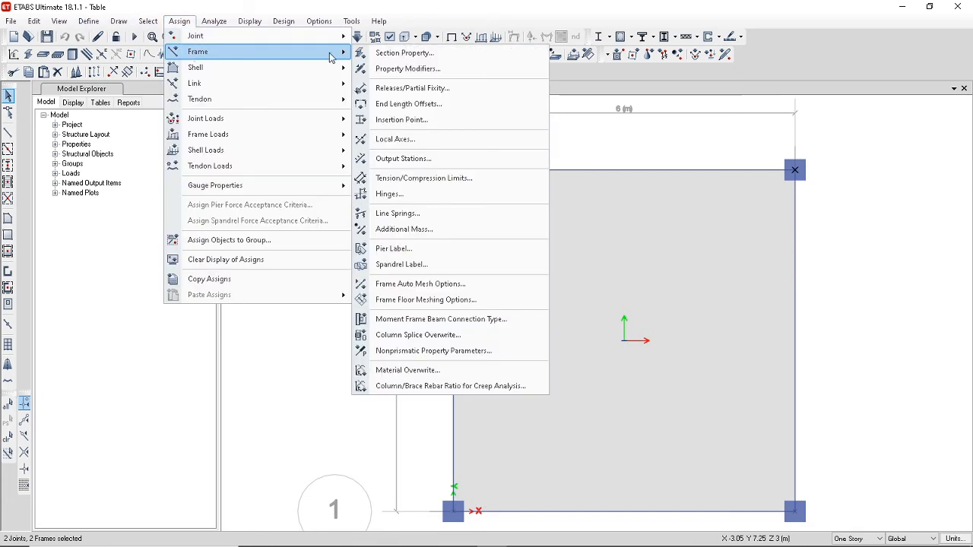
click(397, 54)
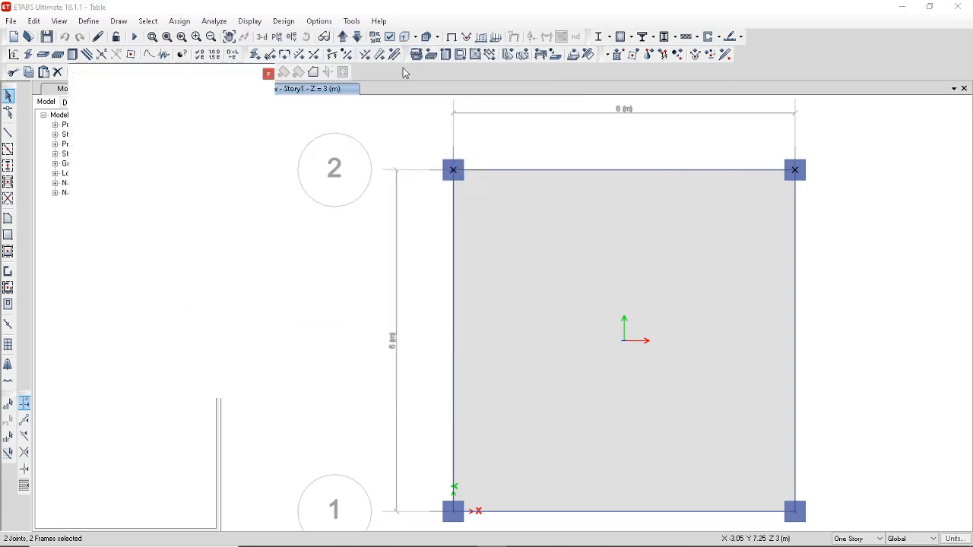
scroll(555, 217, down, 2)
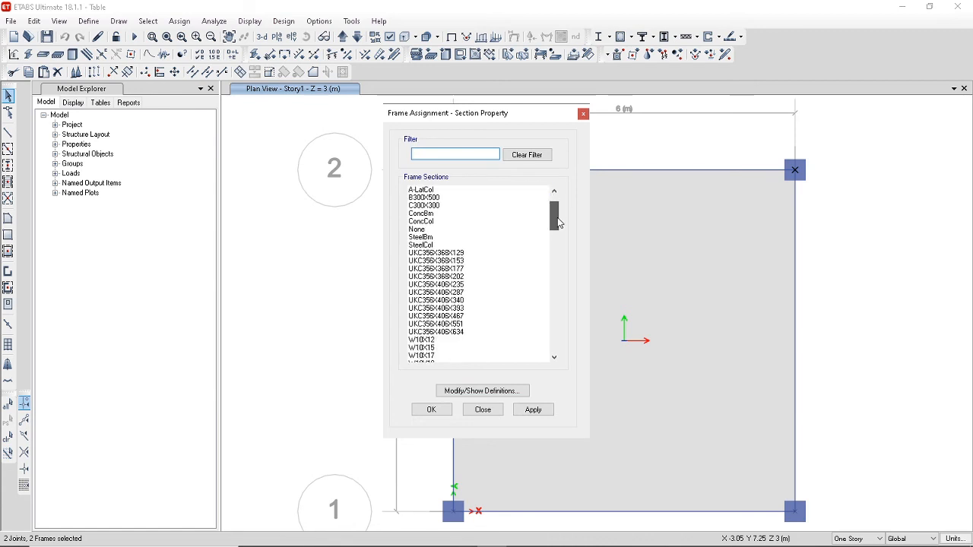
click(465, 246)
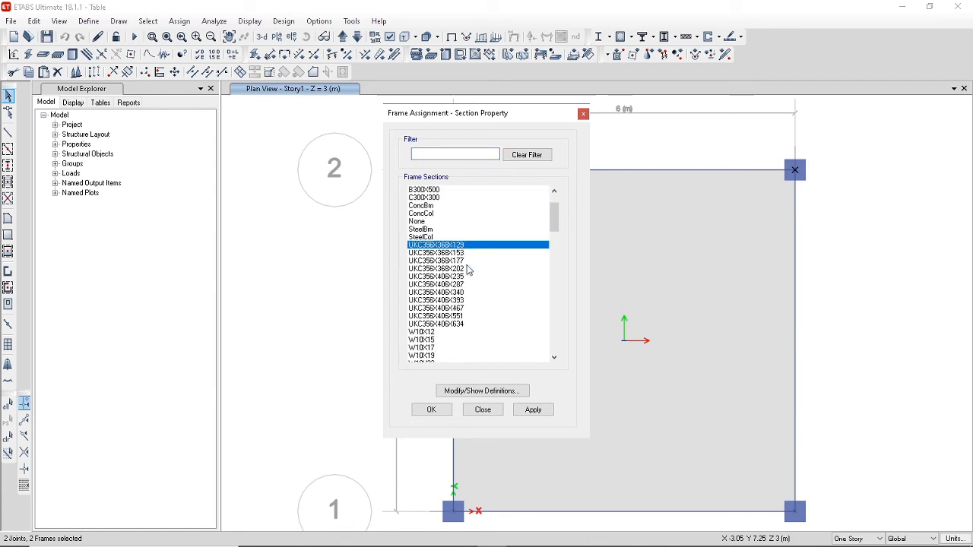
click(432, 411)
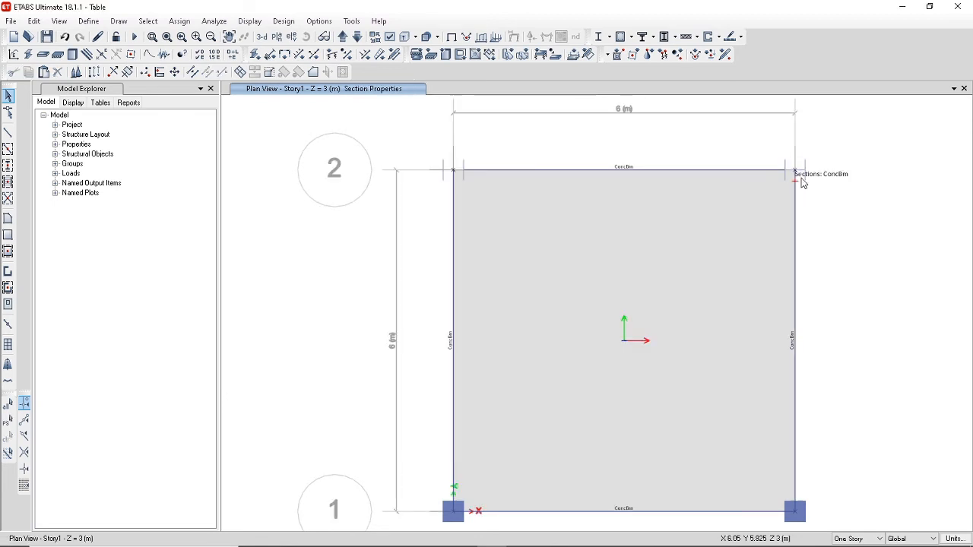
Assign the C300X300 section to the two columns on grid line 1.
click(451, 511)
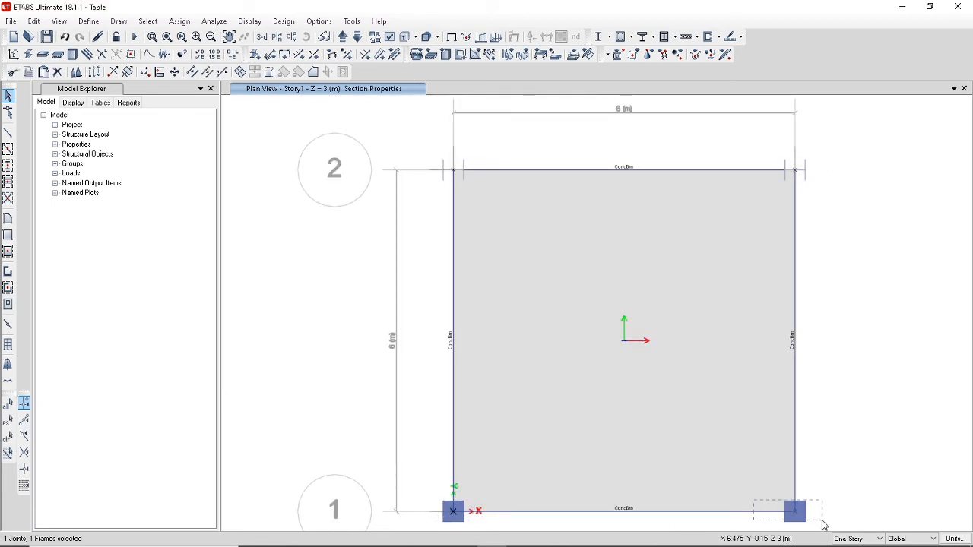
click(802, 511)
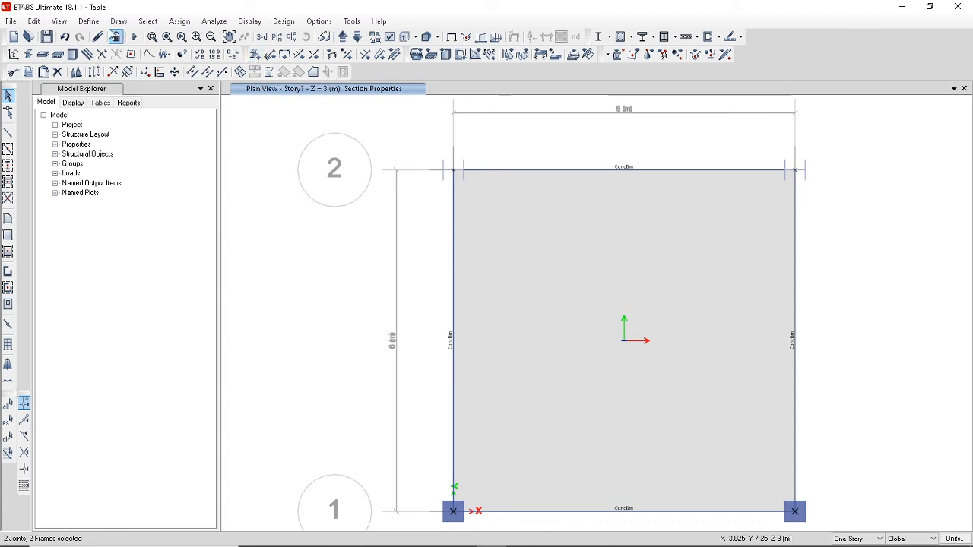
click(179, 22)
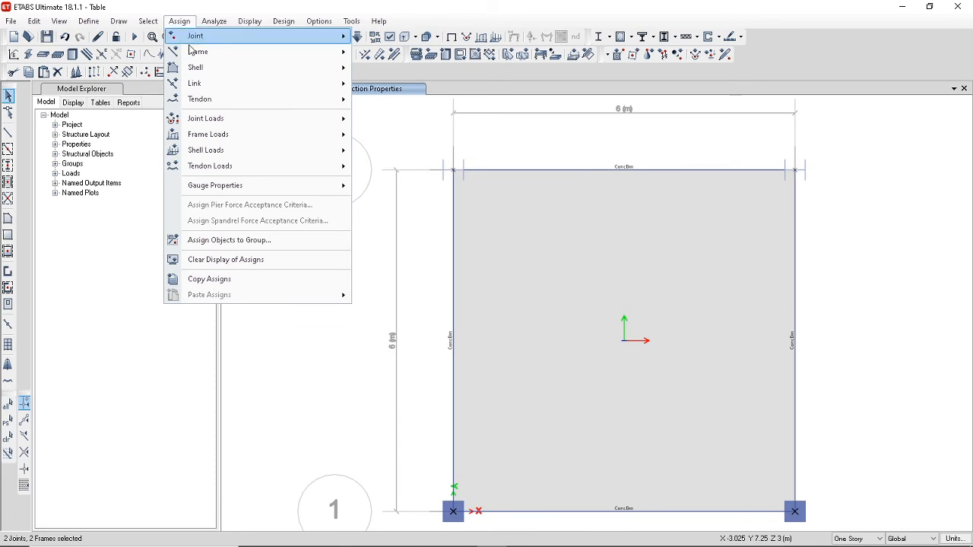
mouse_move(228, 52)
click(405, 54)
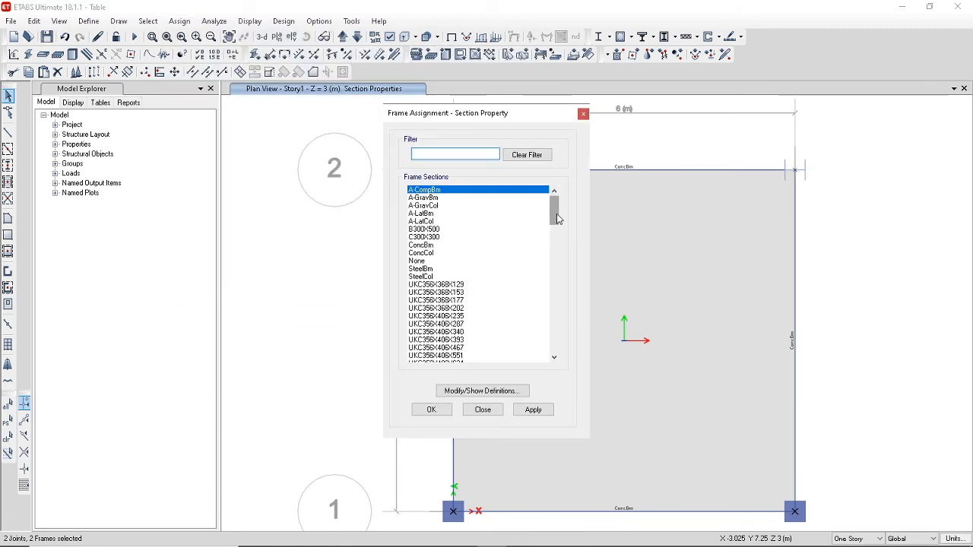
click(449, 238)
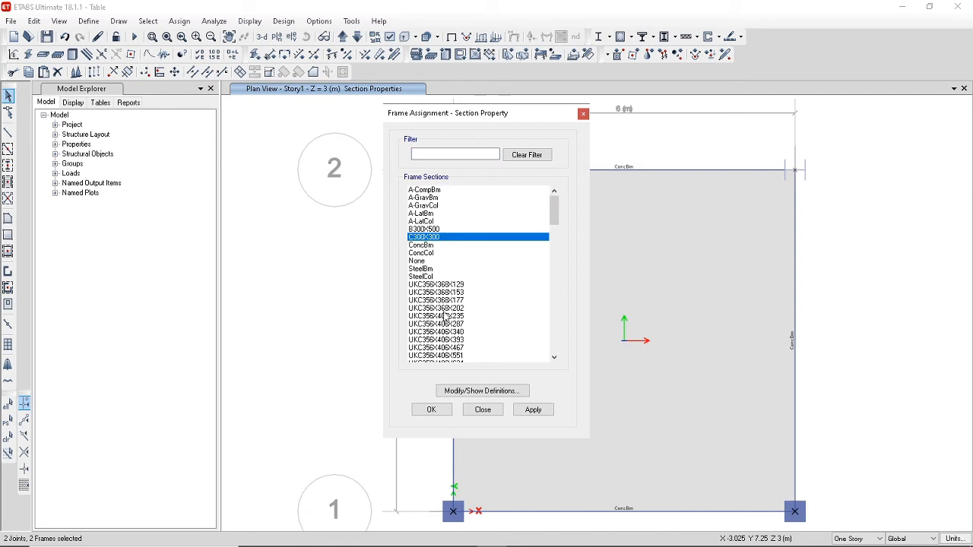
click(439, 413)
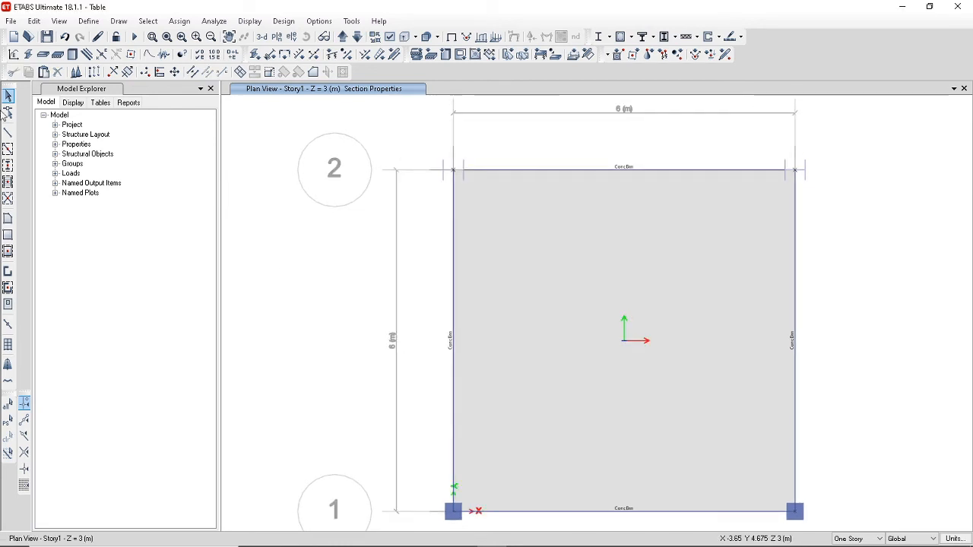
Assign the B300X500 section to the four perimeter beams of Story1.
click(8, 96)
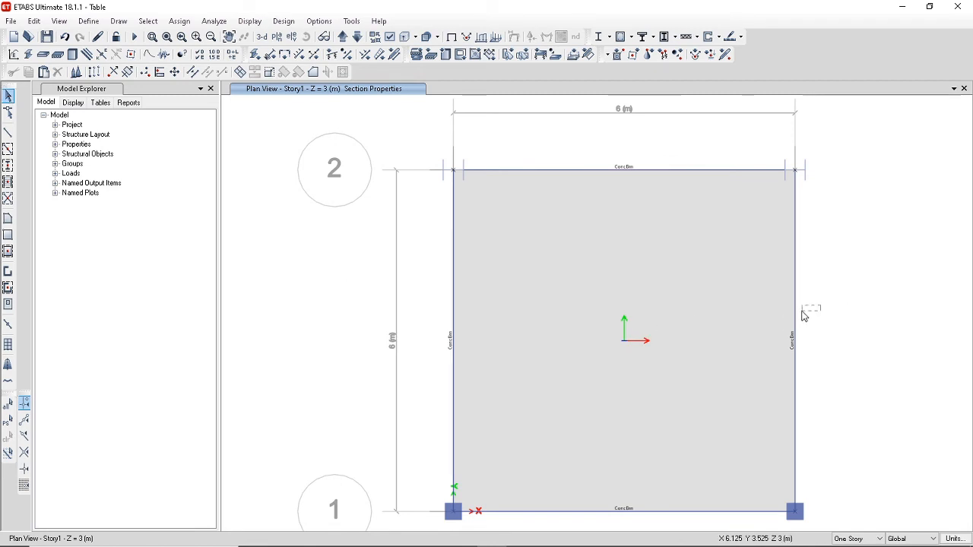
drag(786, 310, 375, 309)
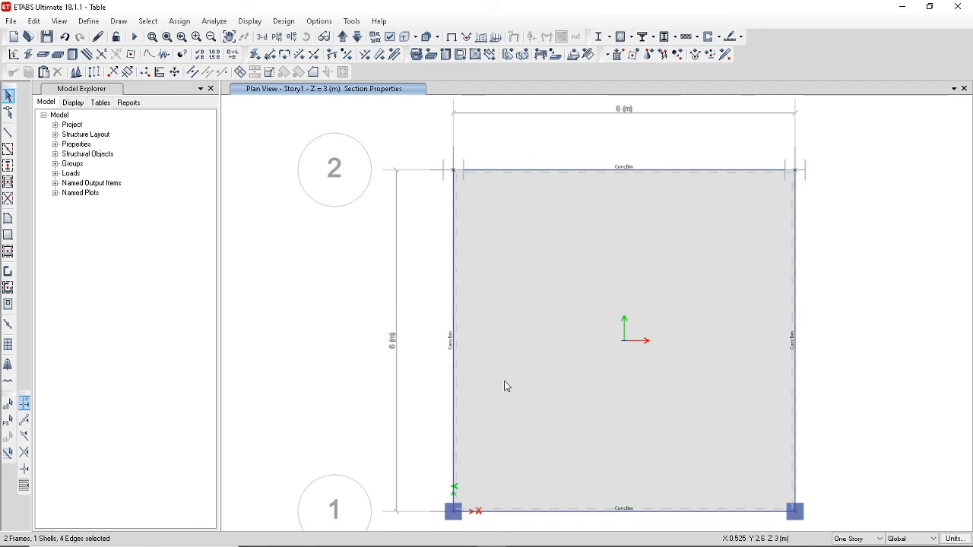
click(632, 511)
click(613, 171)
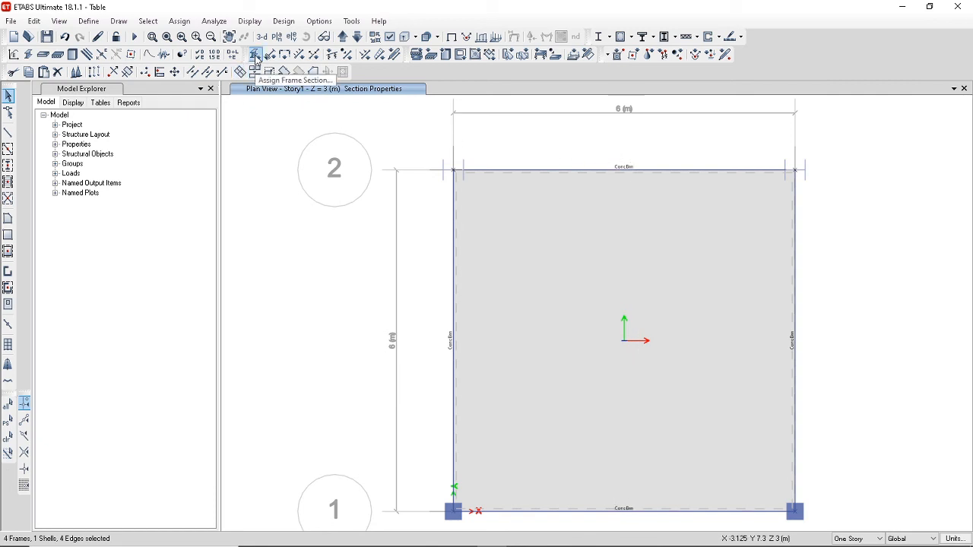
click(180, 20)
mouse_move(193, 54)
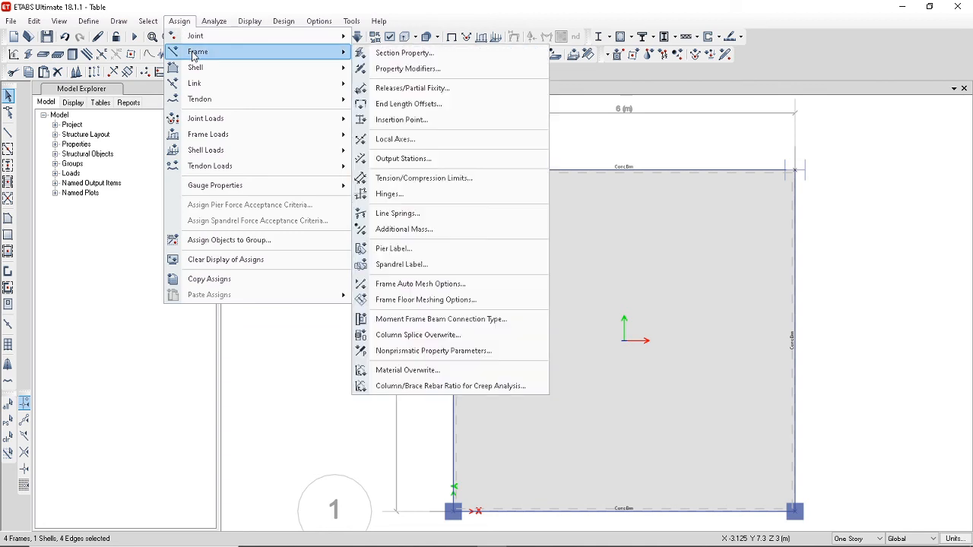
click(400, 58)
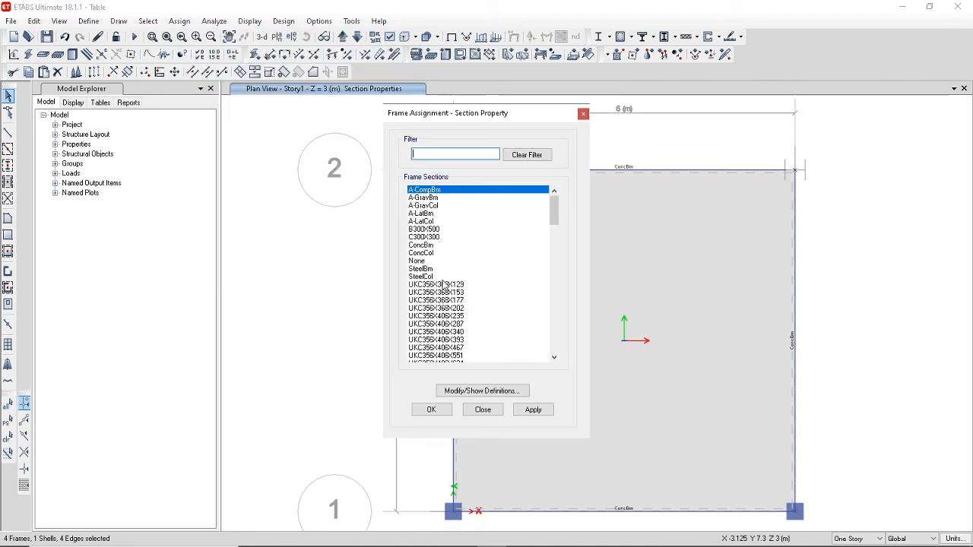
click(435, 230)
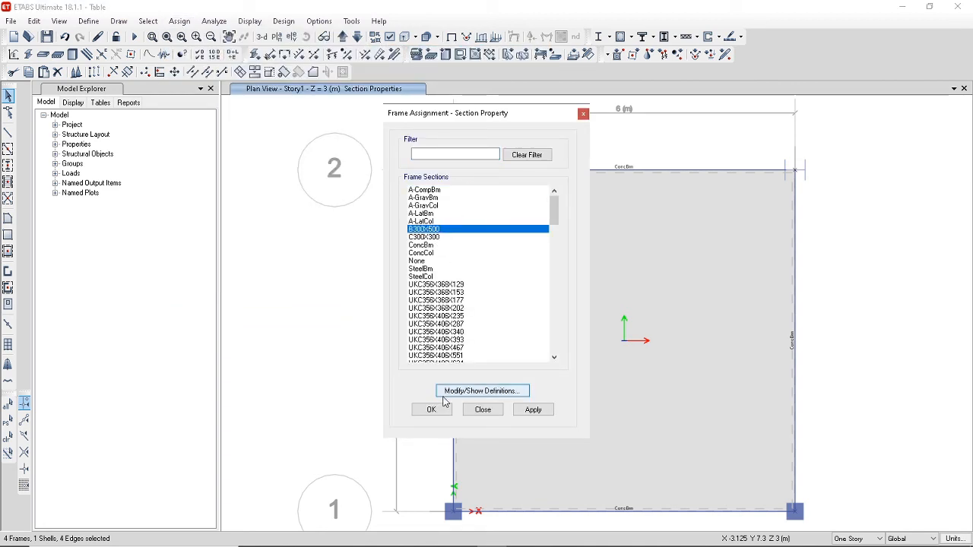
click(429, 411)
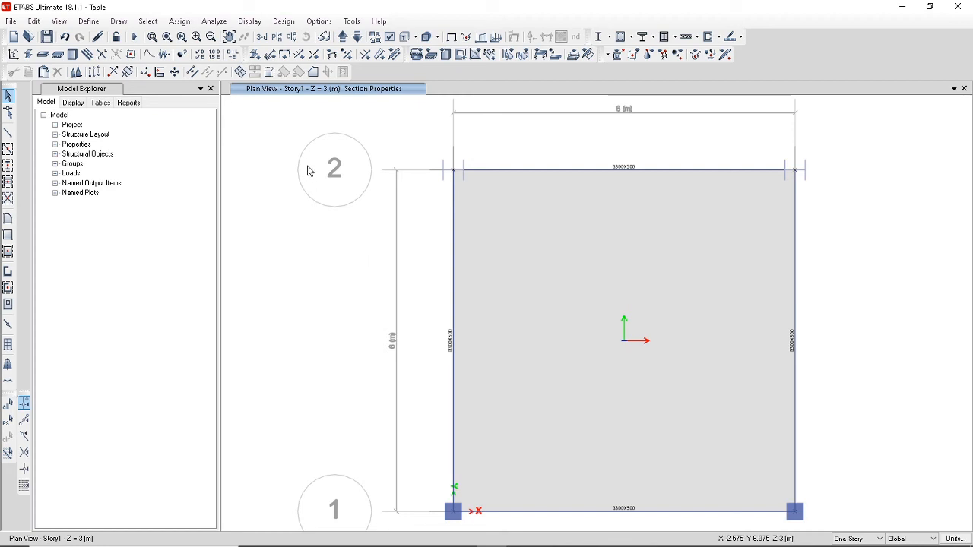
Add a new slab property named S150 with C40/50 as its material.
click(97, 23)
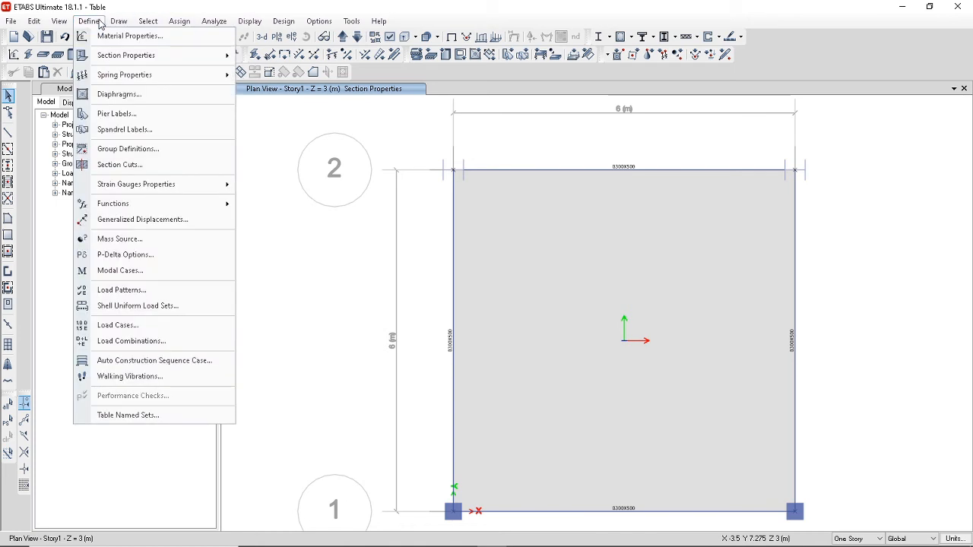
mouse_move(122, 60)
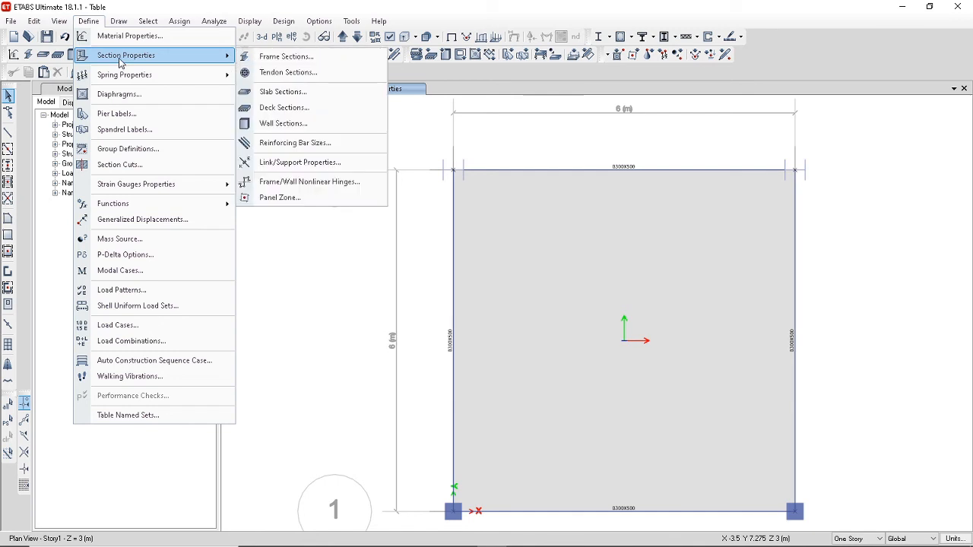
click(291, 93)
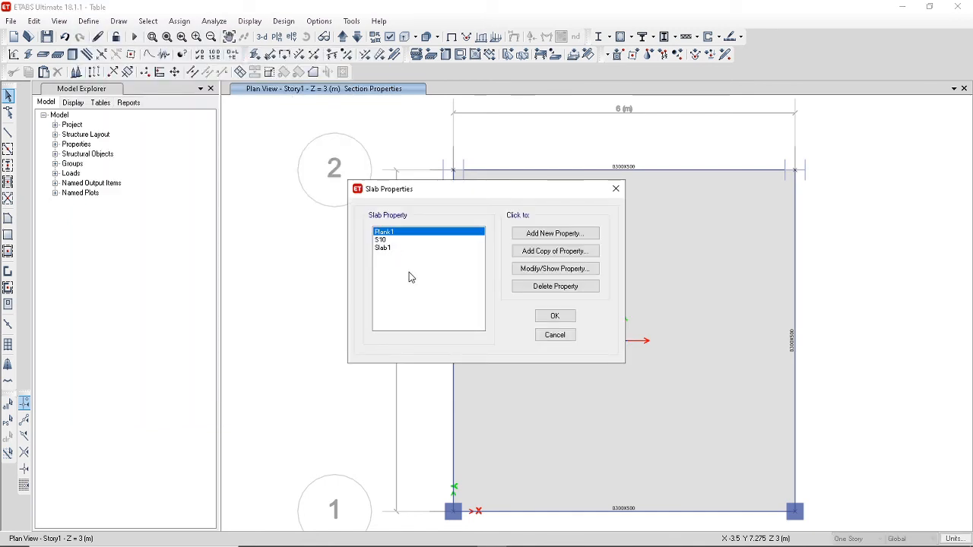
click(553, 234)
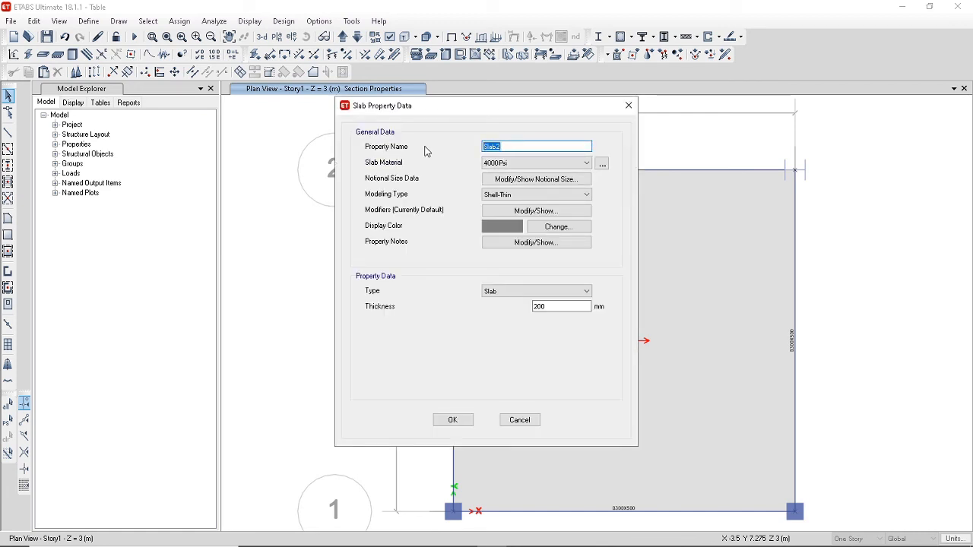
text(S150)
click(522, 163)
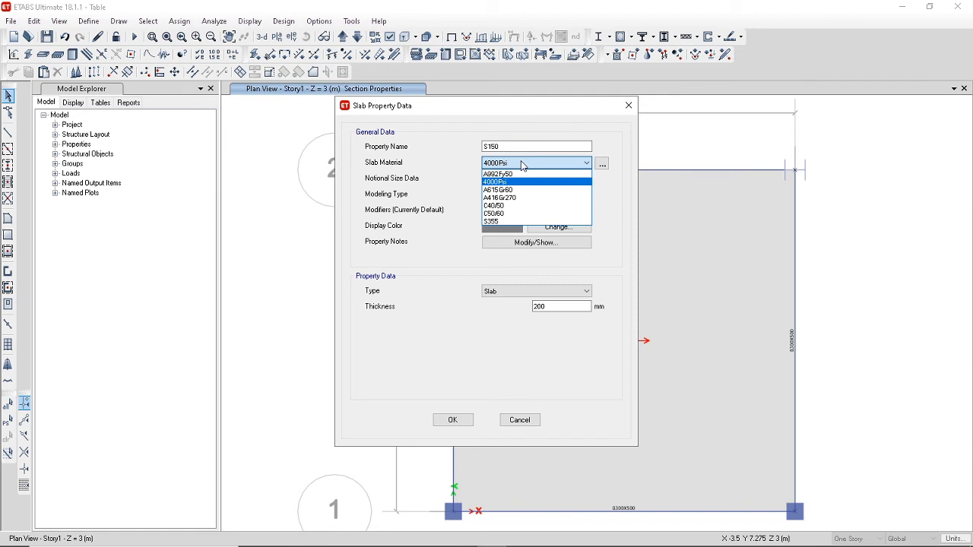
click(519, 211)
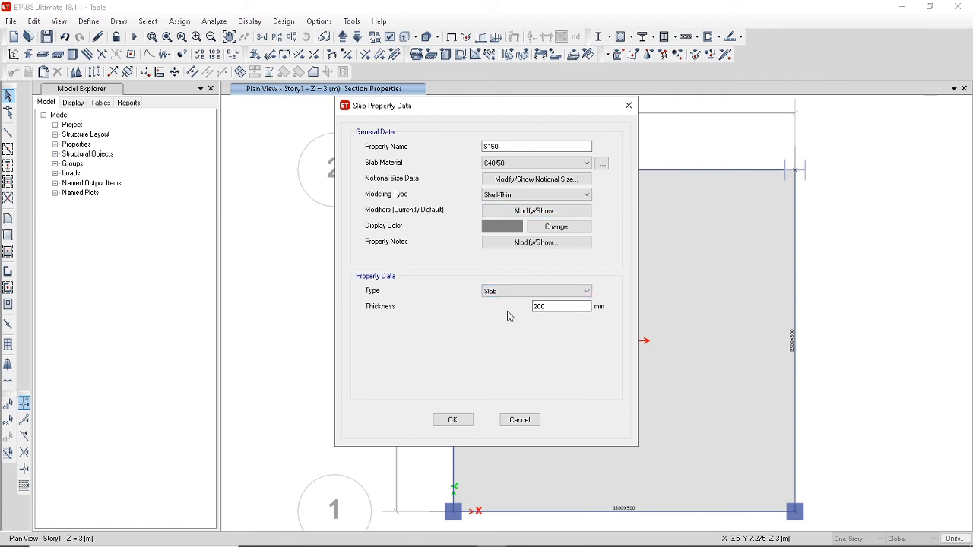
Set the S150 slab thickness to 150 mm and accept the slab property definitions.
double_click(555, 307)
text(15)
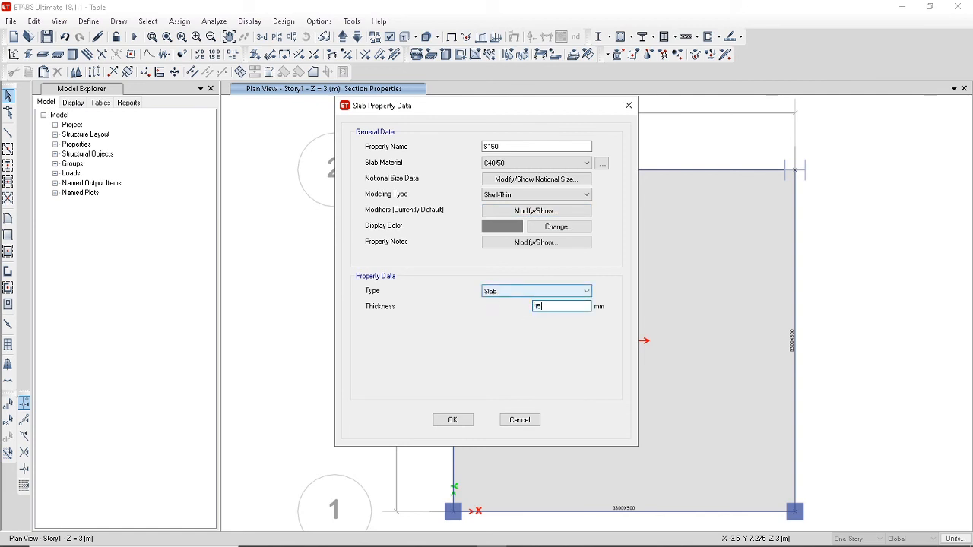
text(0)
click(452, 418)
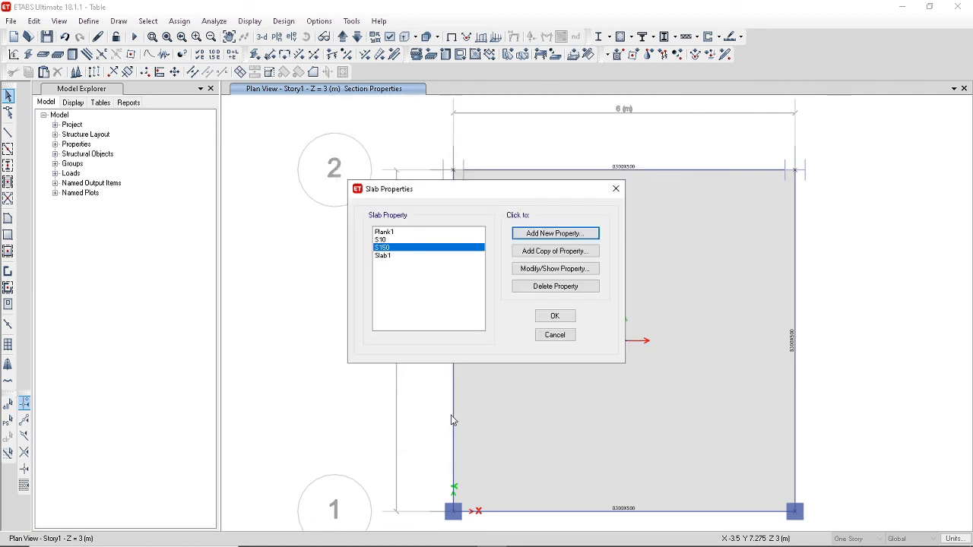
click(555, 316)
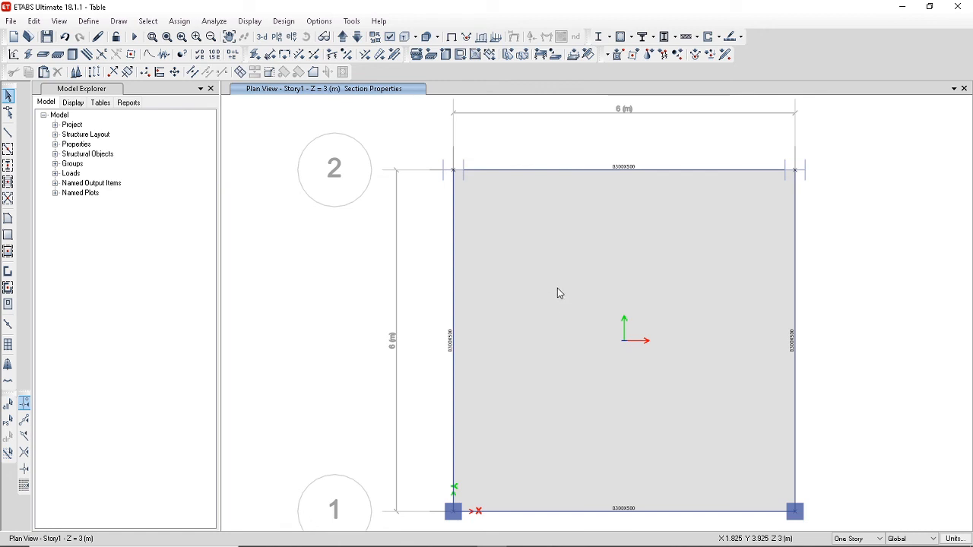
Assign the S150 slab section to the Story1 floor slab and return the plan to the undeformed shape display.
click(558, 292)
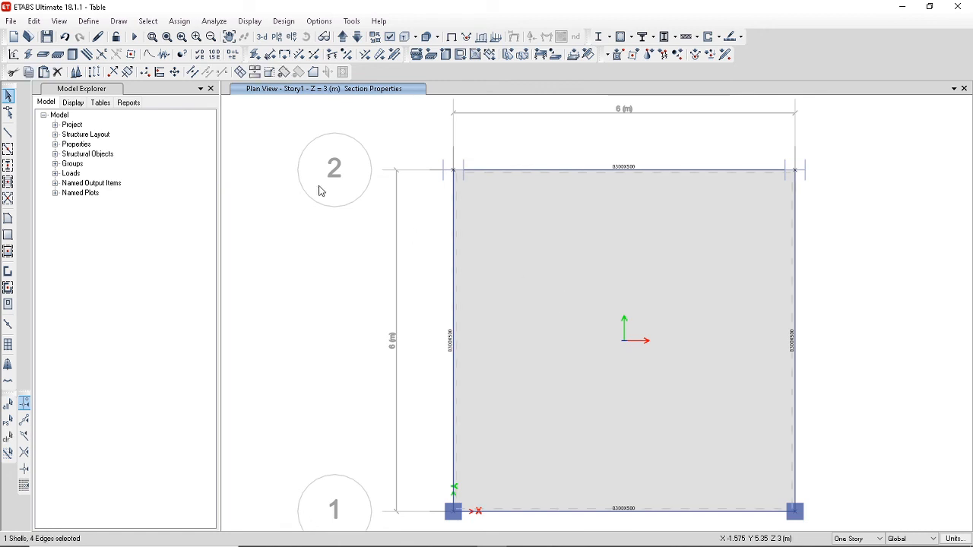
click(181, 22)
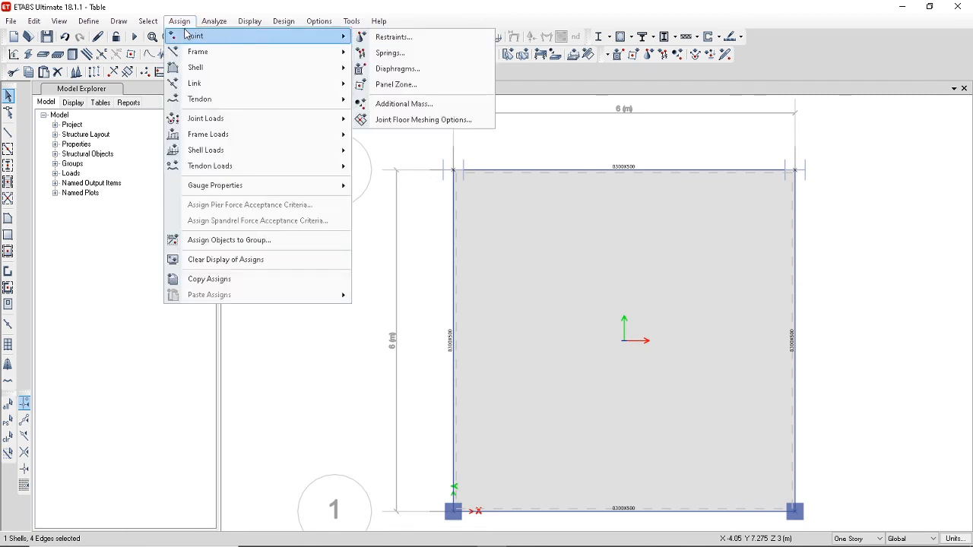
mouse_move(191, 70)
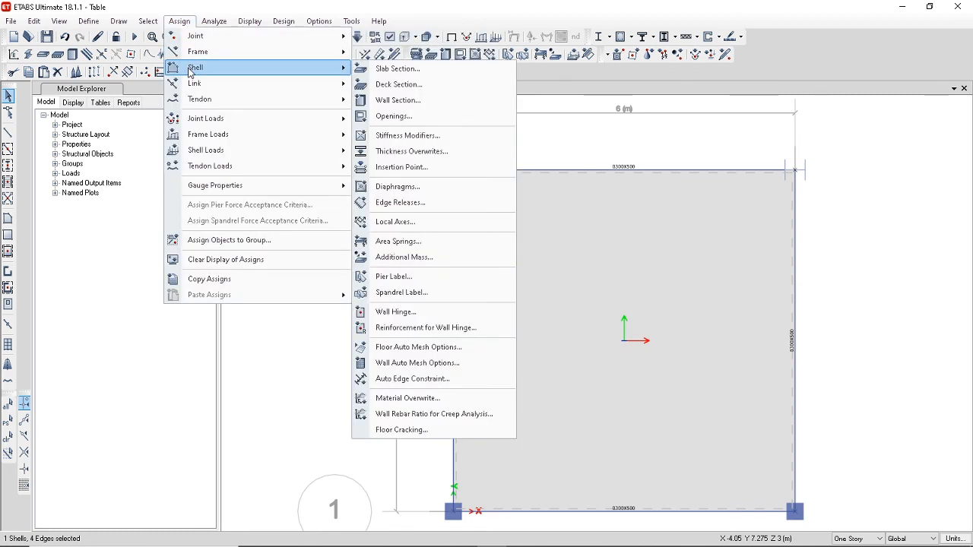
click(399, 71)
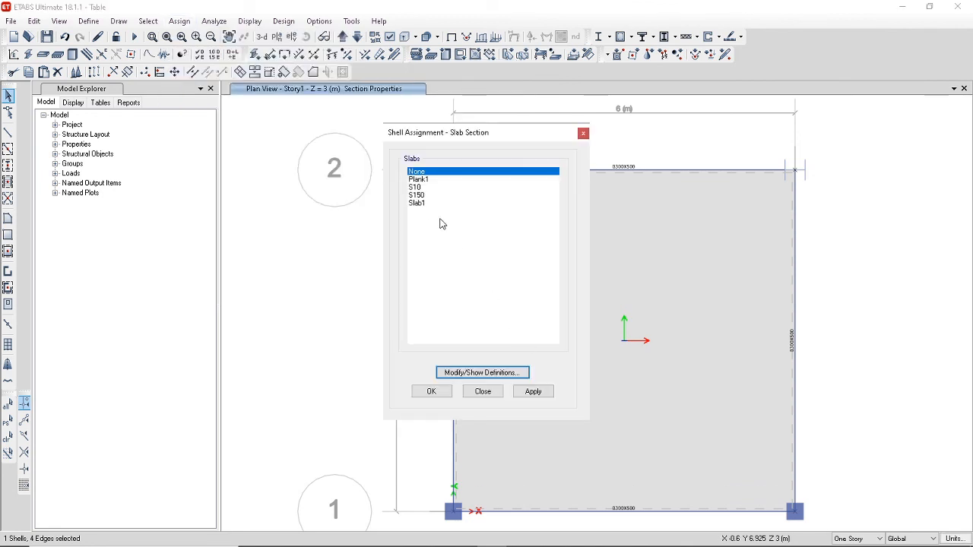
click(424, 197)
click(433, 397)
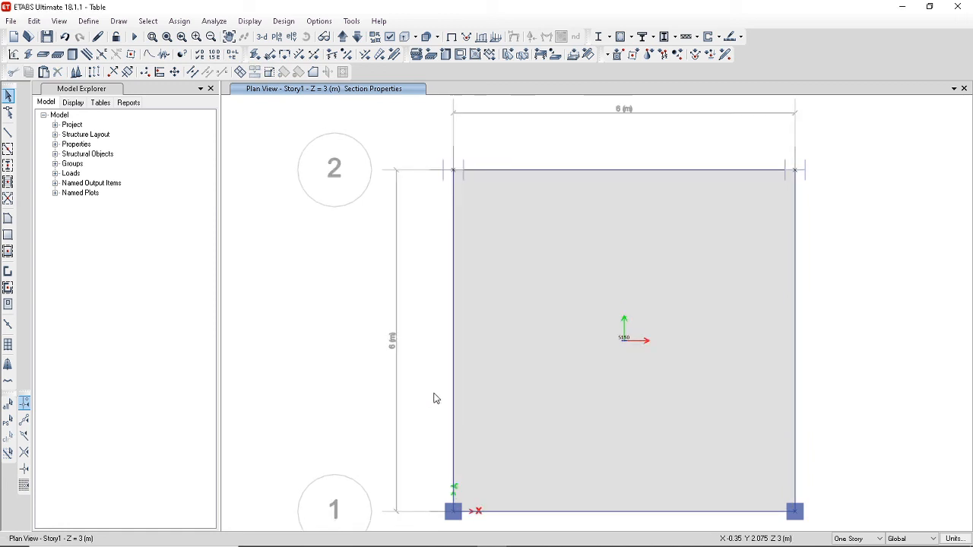
click(451, 38)
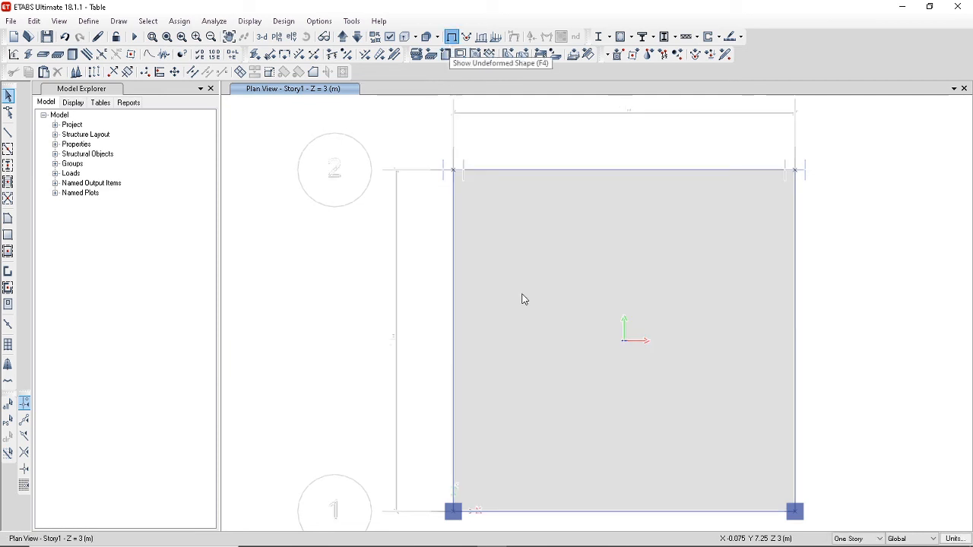